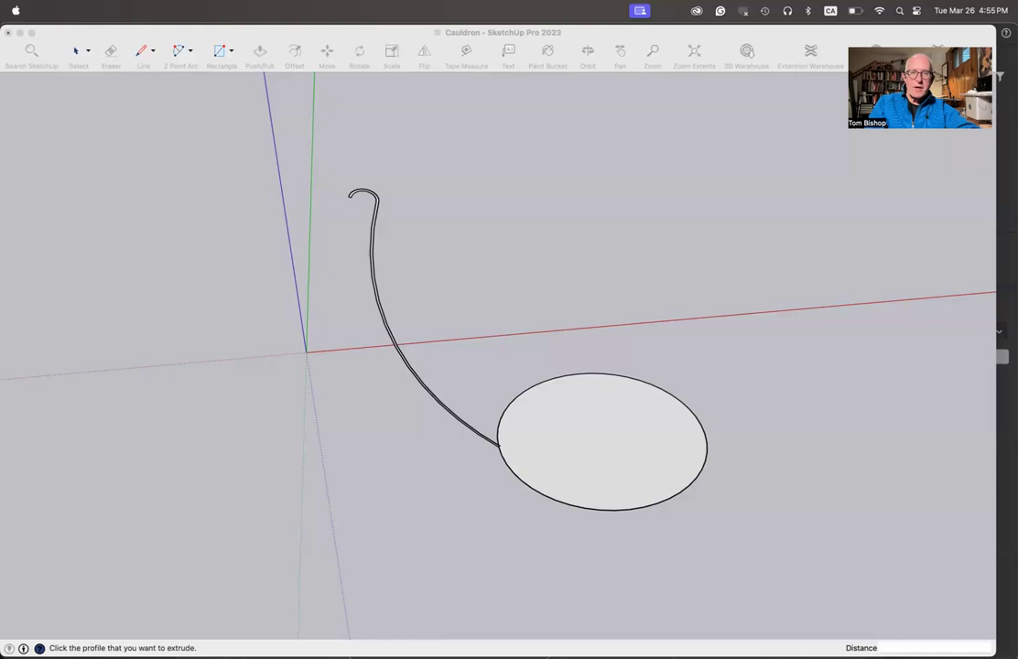
Activate the SketchUp window holding the Cauldron wall profile and circular face
left_click(197, 417)
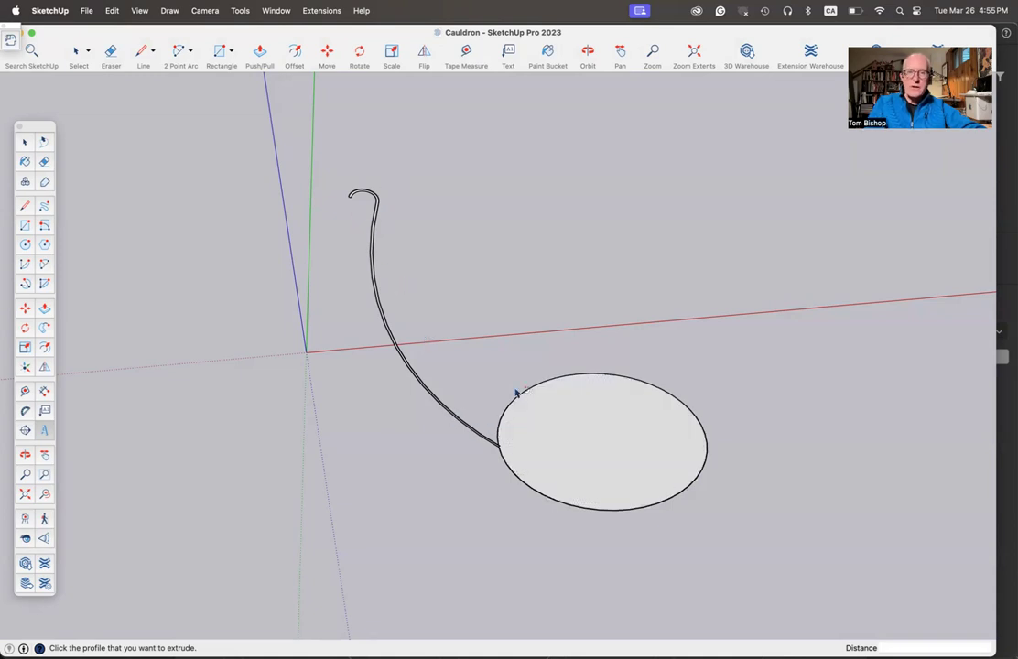
Sweep the curved wall profile around the circle with Follow Me into a flared bowl
left_click(570, 509)
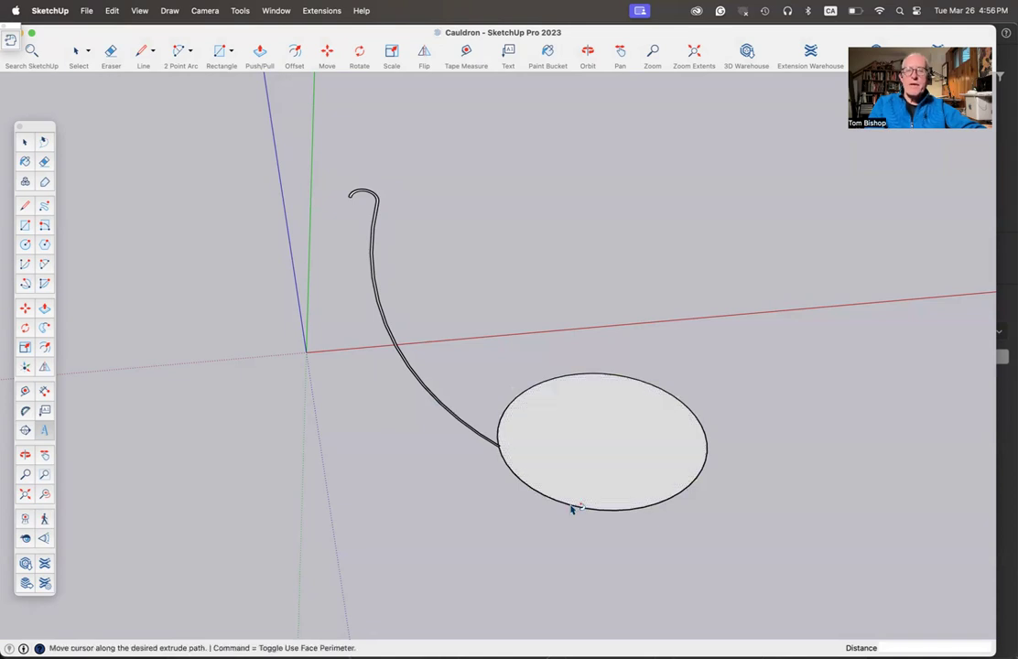
key("space")
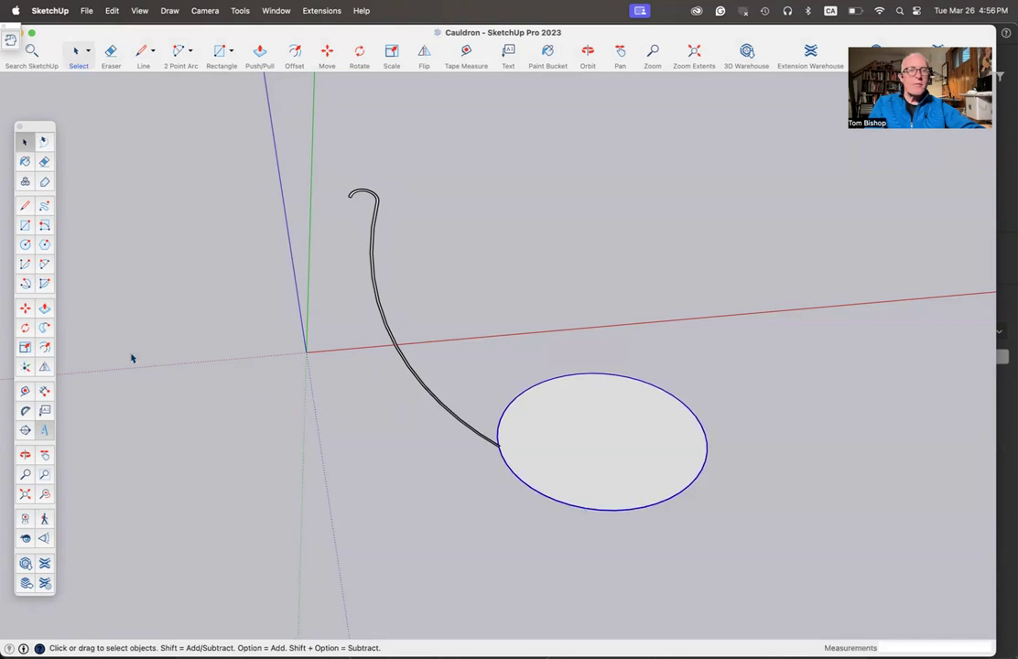
left_click(43, 328)
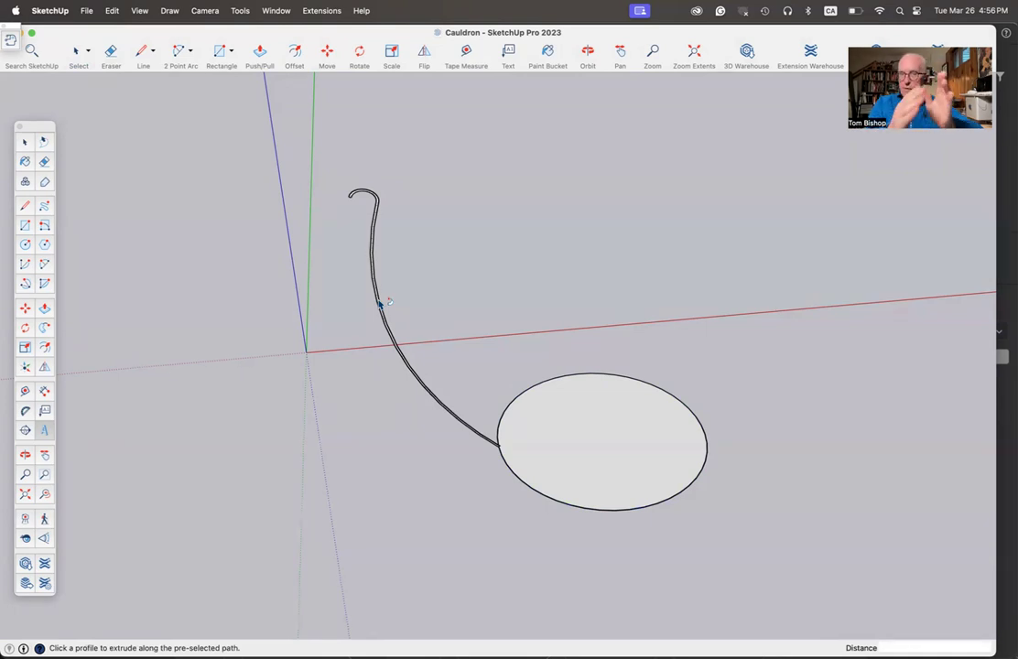
left_click(380, 304)
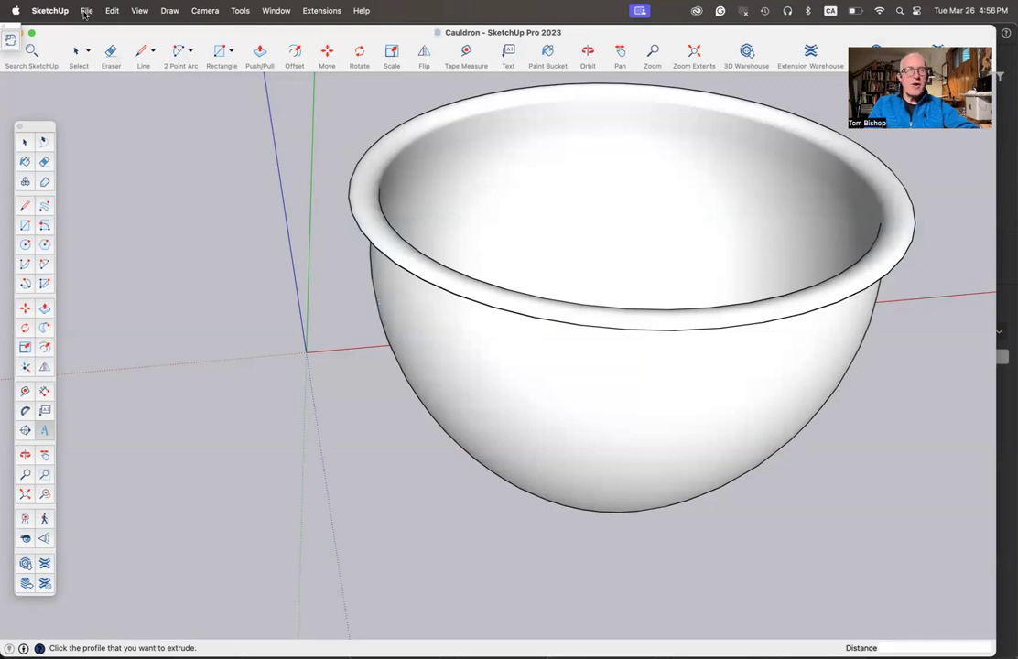
Save the SketchUp model as Cauldron
left_click(84, 12)
left_click(106, 131)
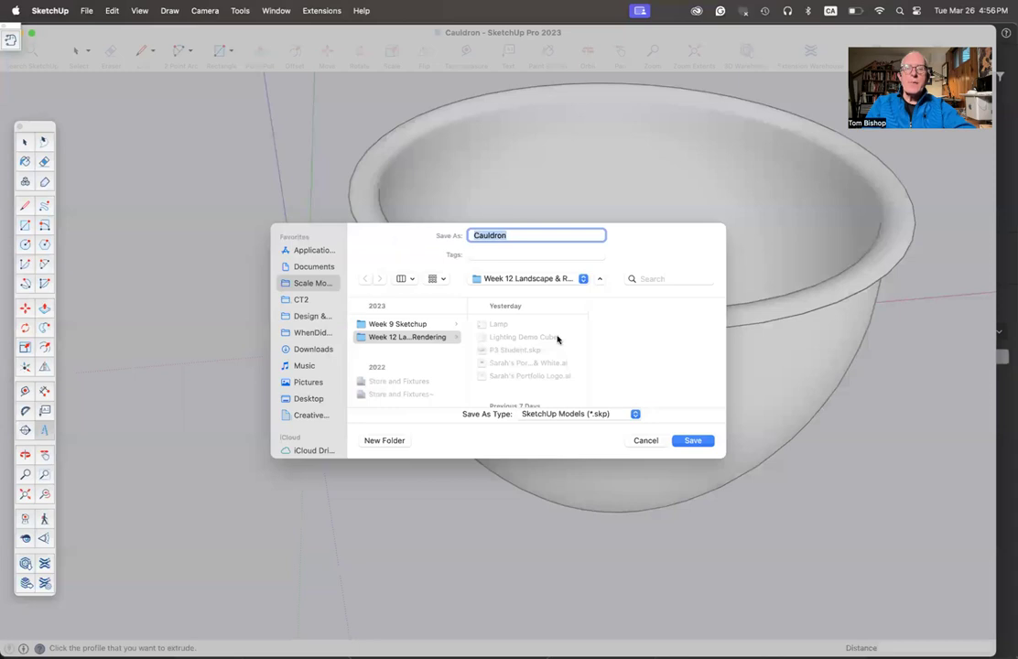
left_click(691, 440)
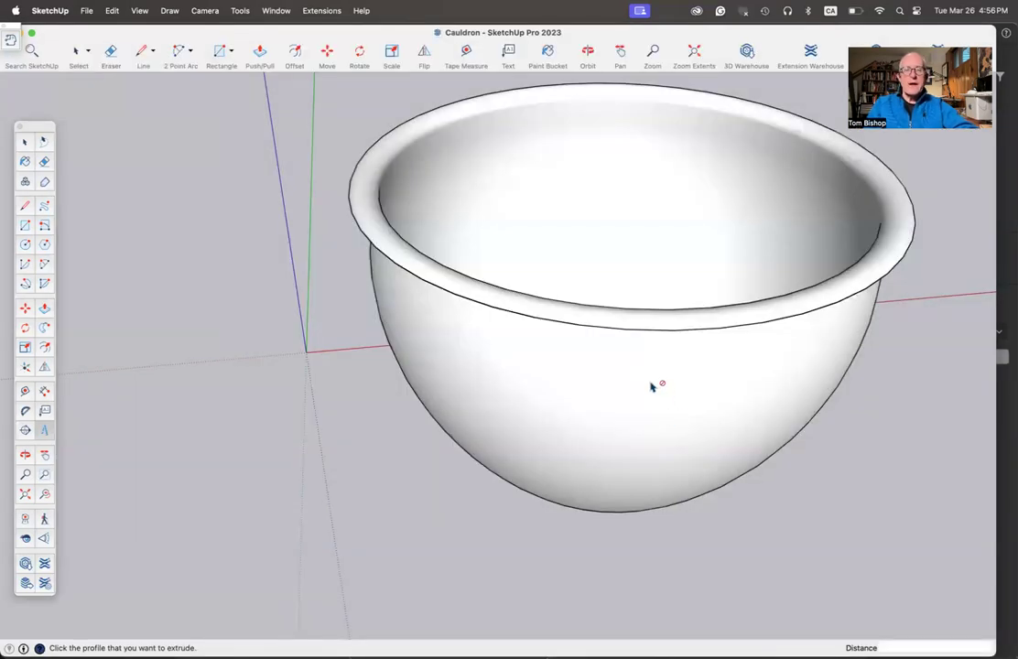
Switch to Stager and import the Cauldron 3D model file with default import settings
key("super+Tab")
key("super+Tab")
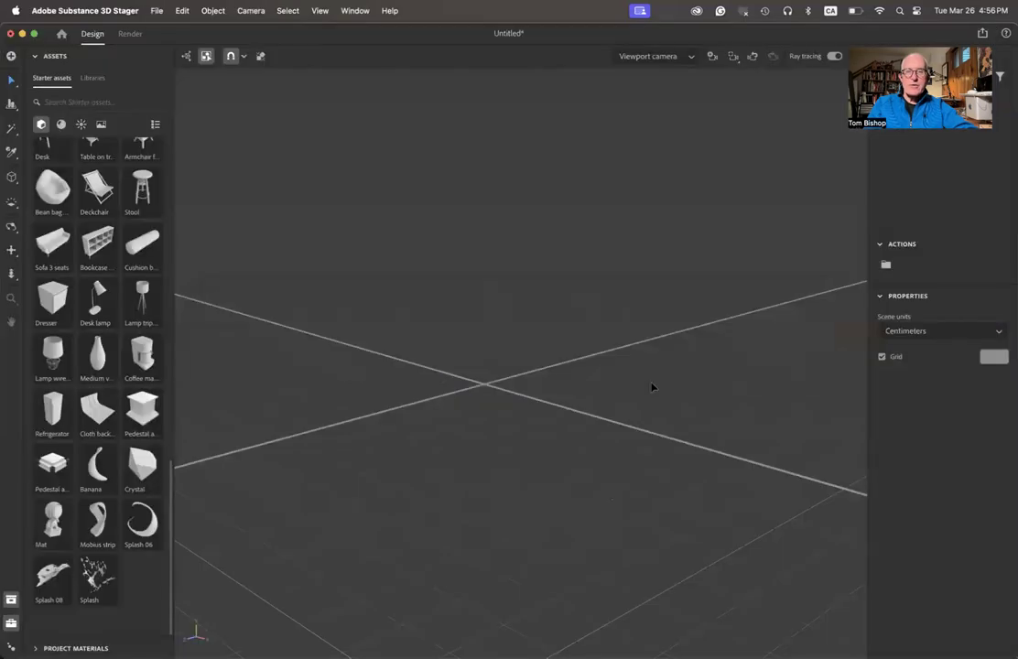
left_click(157, 11)
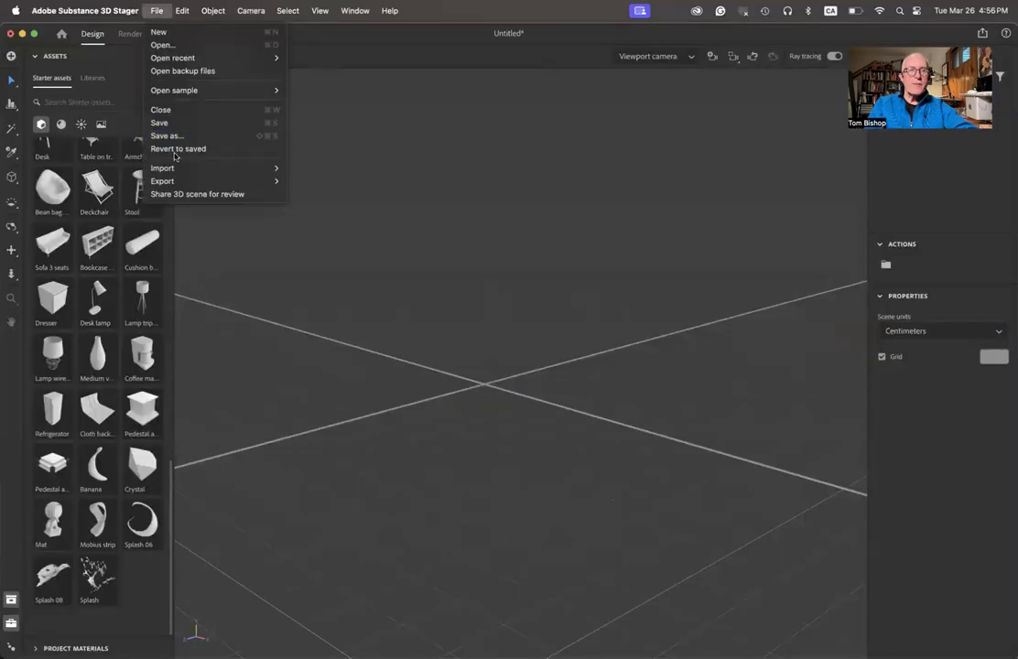
mouse_move(201, 168)
left_click(323, 170)
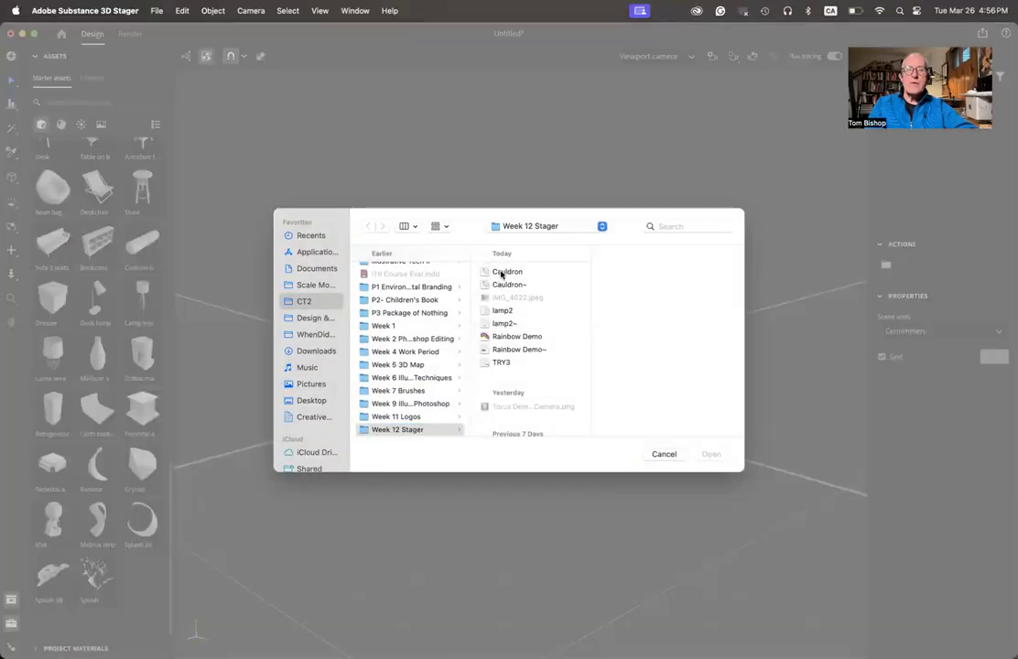
double_click(500, 266)
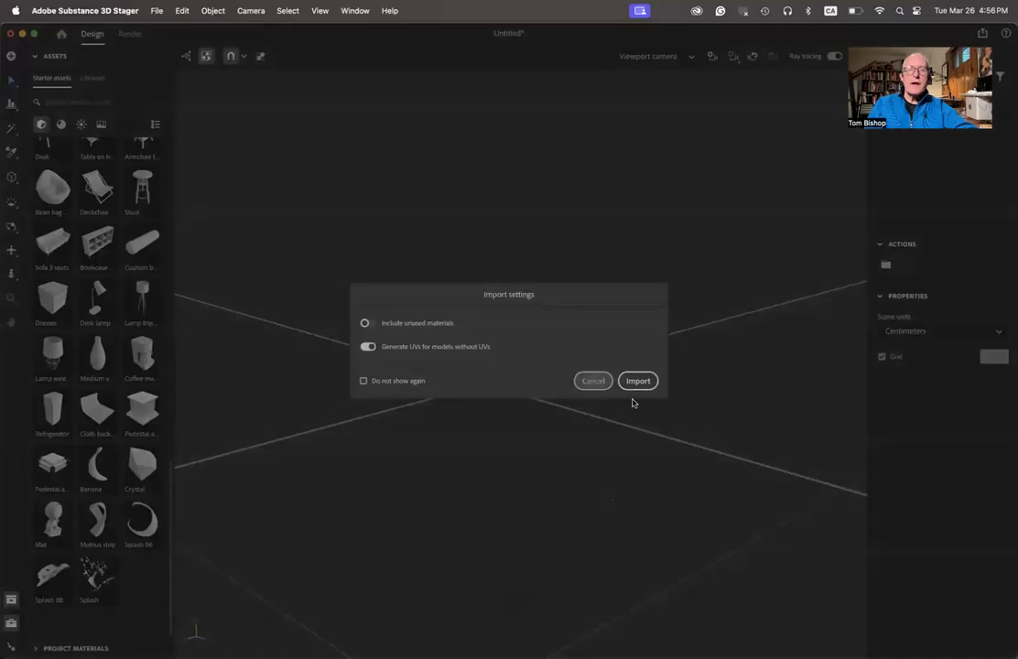
left_click(639, 382)
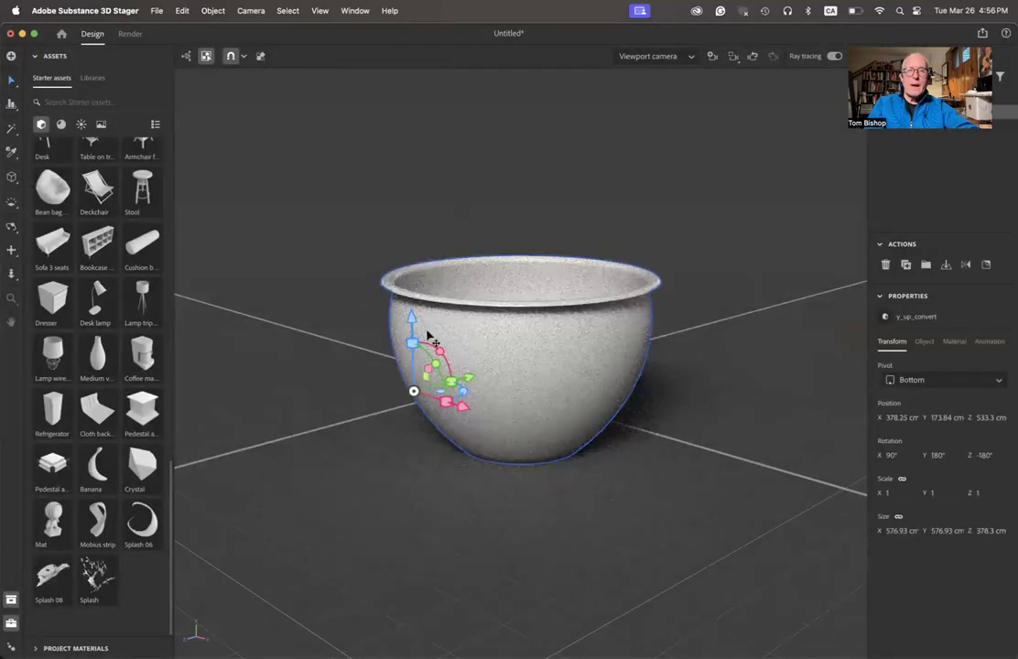
Raise the bowl above the floor, then browse the Basic shapes and starter model asset groups
left_click_drag(412, 316, 417, 187)
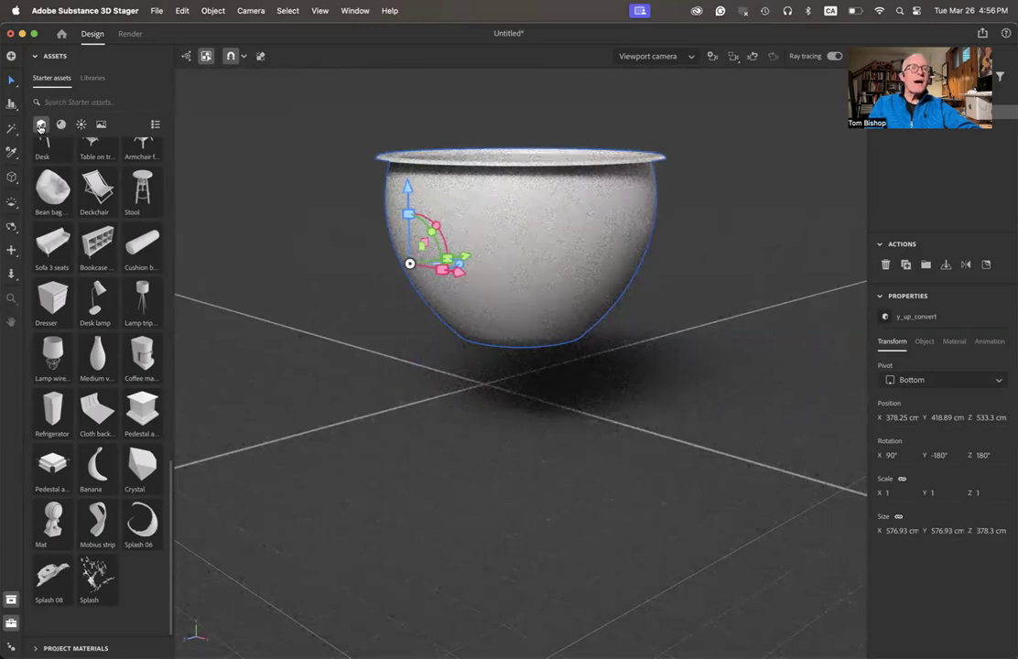
scroll(57, 163, "up", 15)
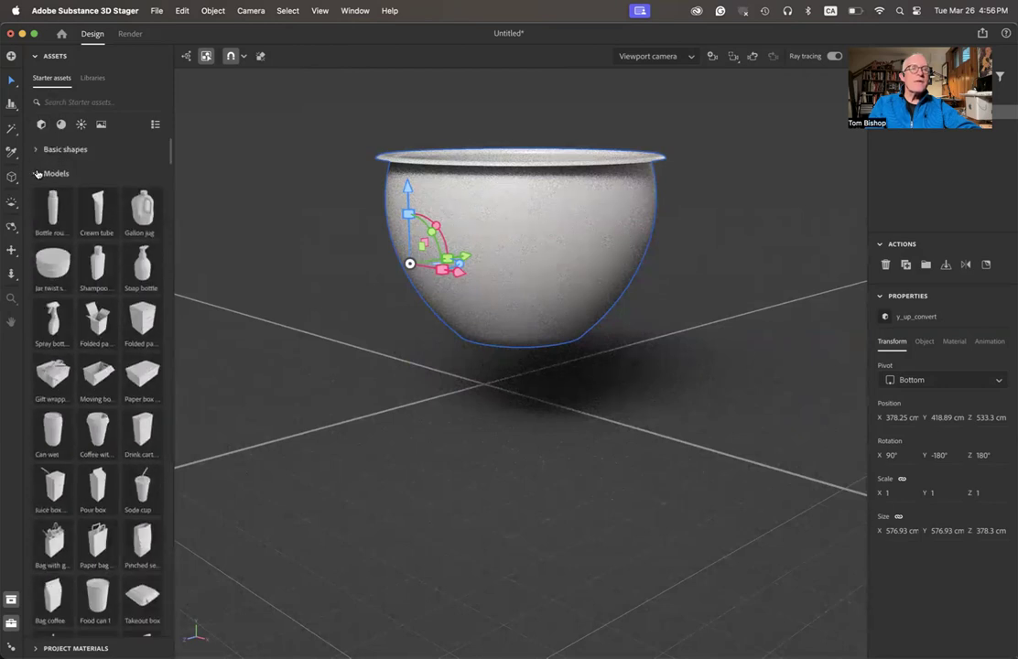
left_click(37, 174)
left_click(37, 150)
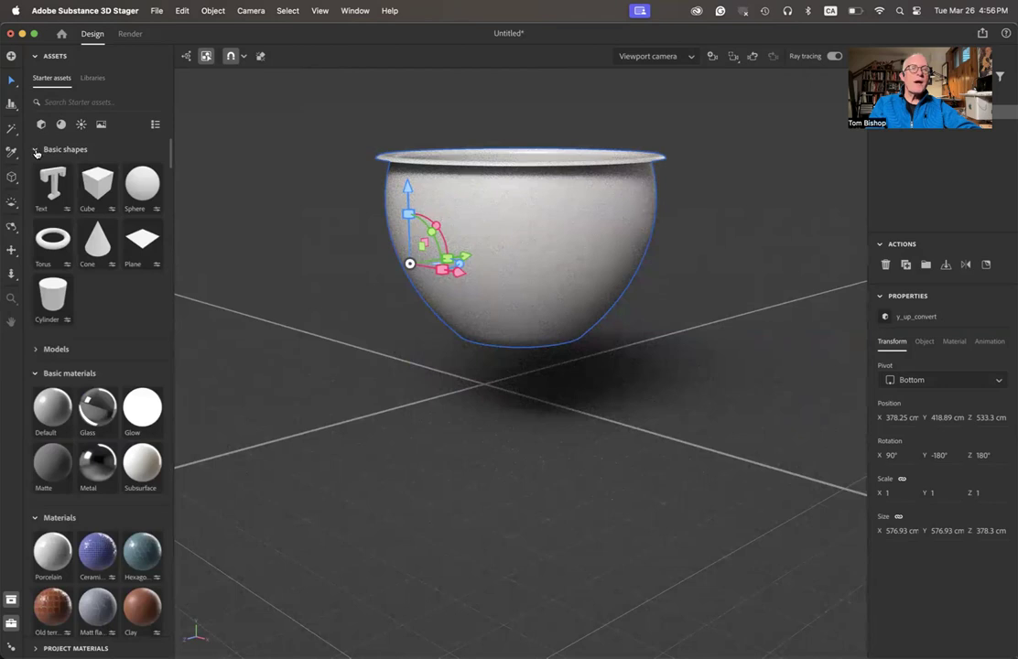
left_click(36, 150)
left_click(36, 174)
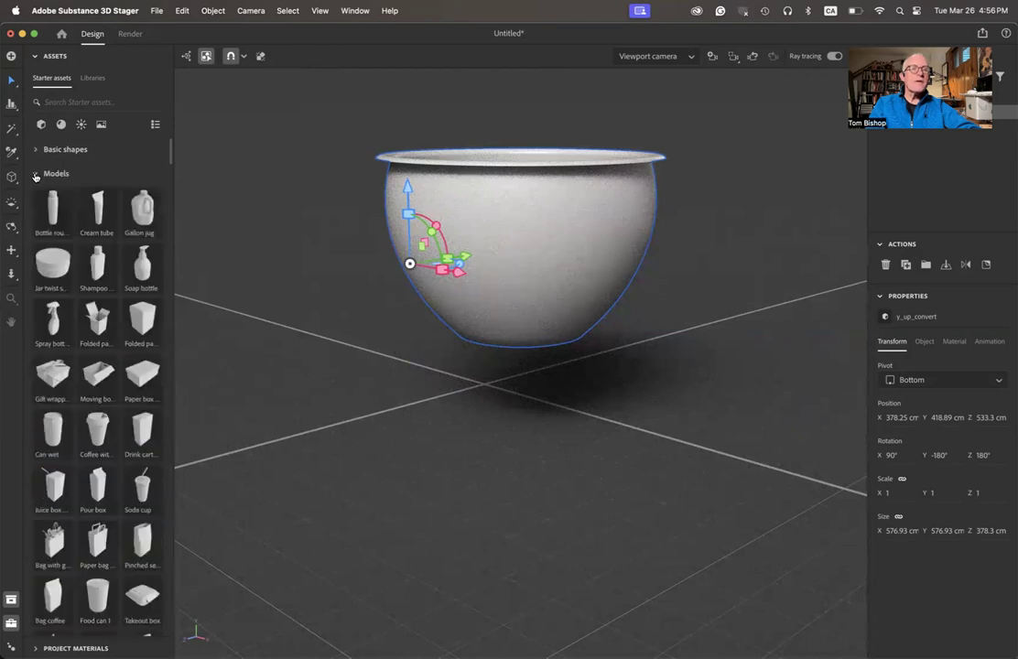
scroll(88, 359, "down", 10)
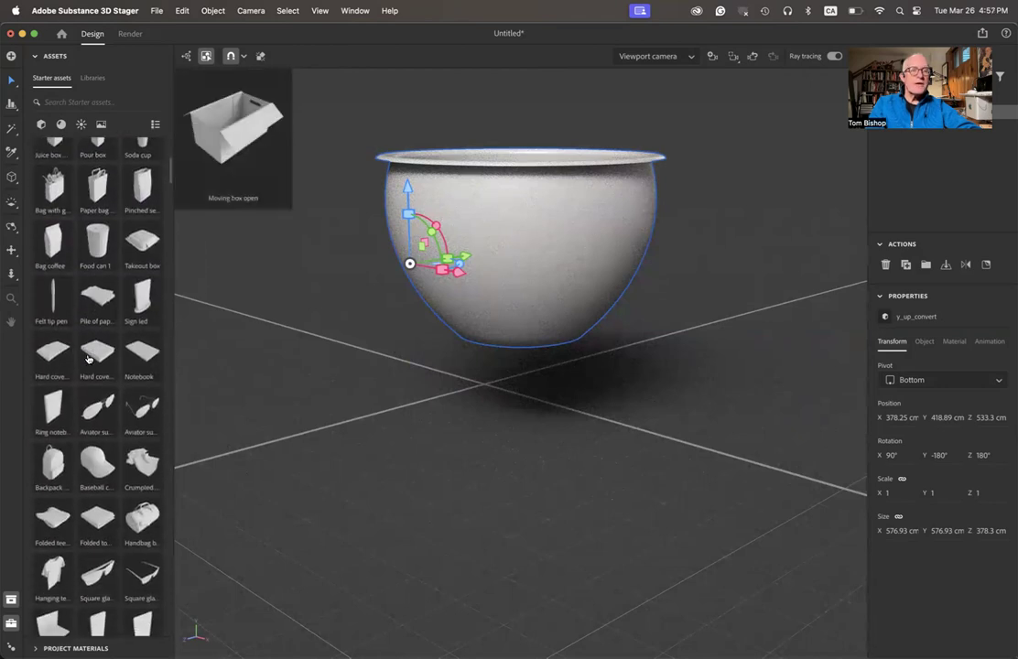
scroll(88, 358, "down", 15)
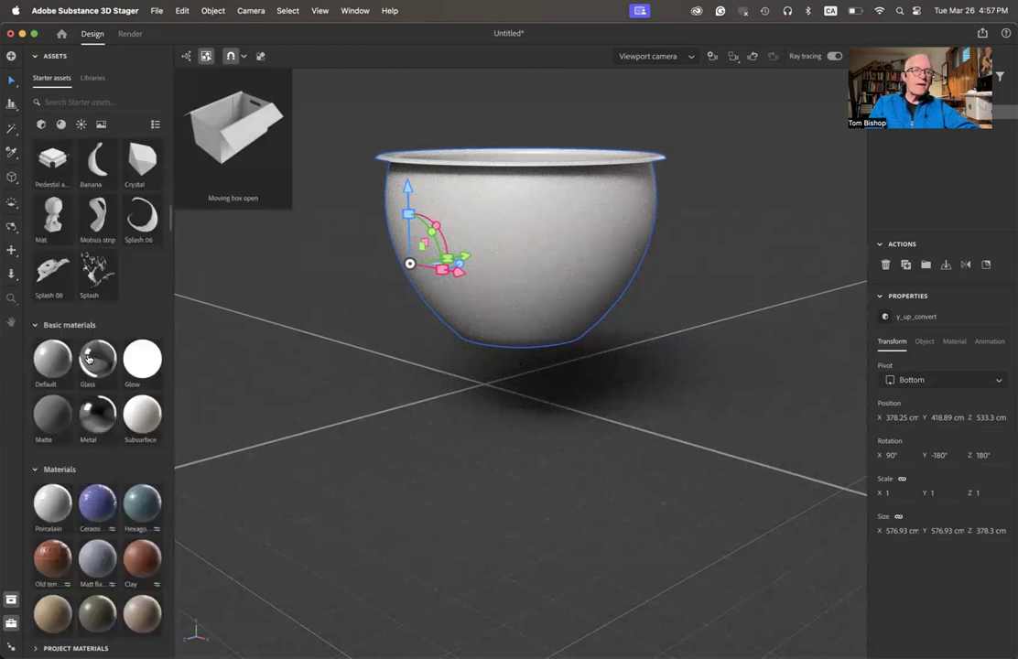
scroll(88, 359, "up", 5)
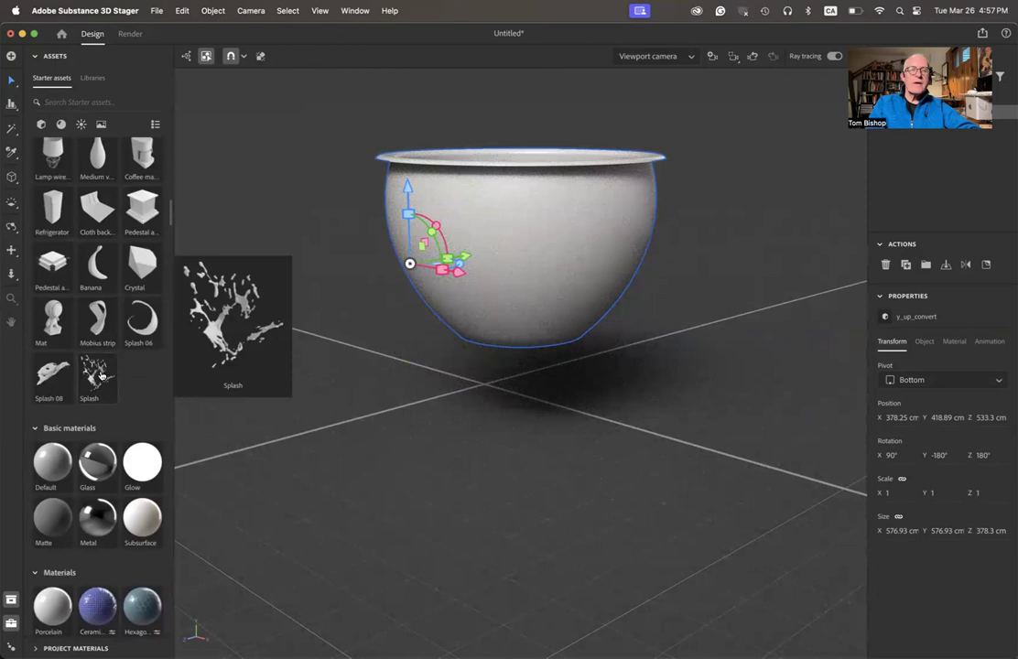
Add the Splash starter model, scale it up greatly, move to X 157.73 cm, flatten to Y scale 6.85
left_click(102, 376)
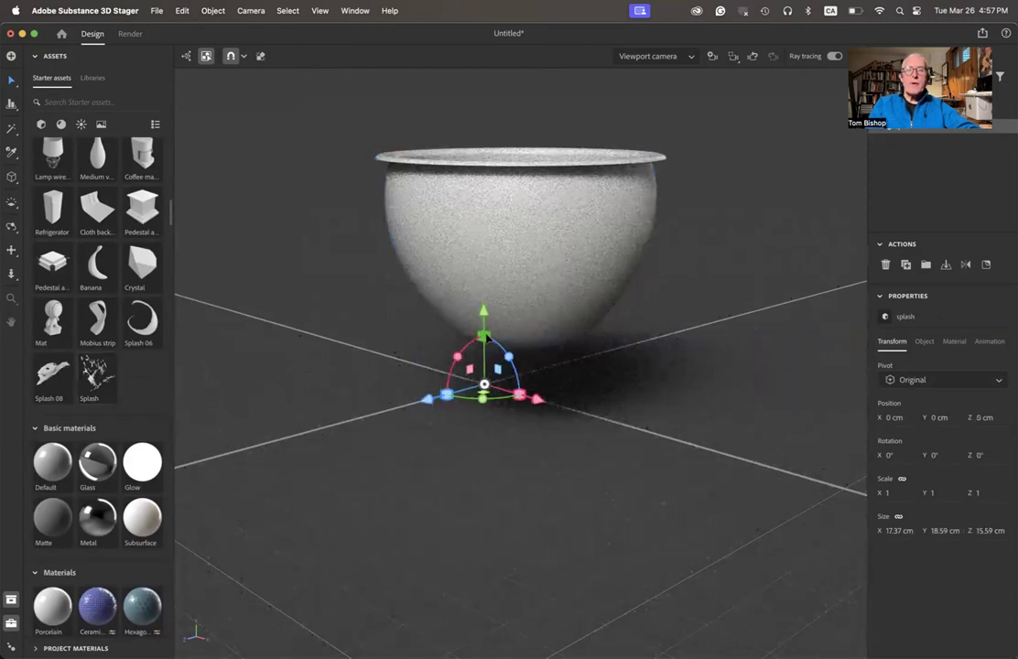
left_click_drag(486, 339, 525, 14)
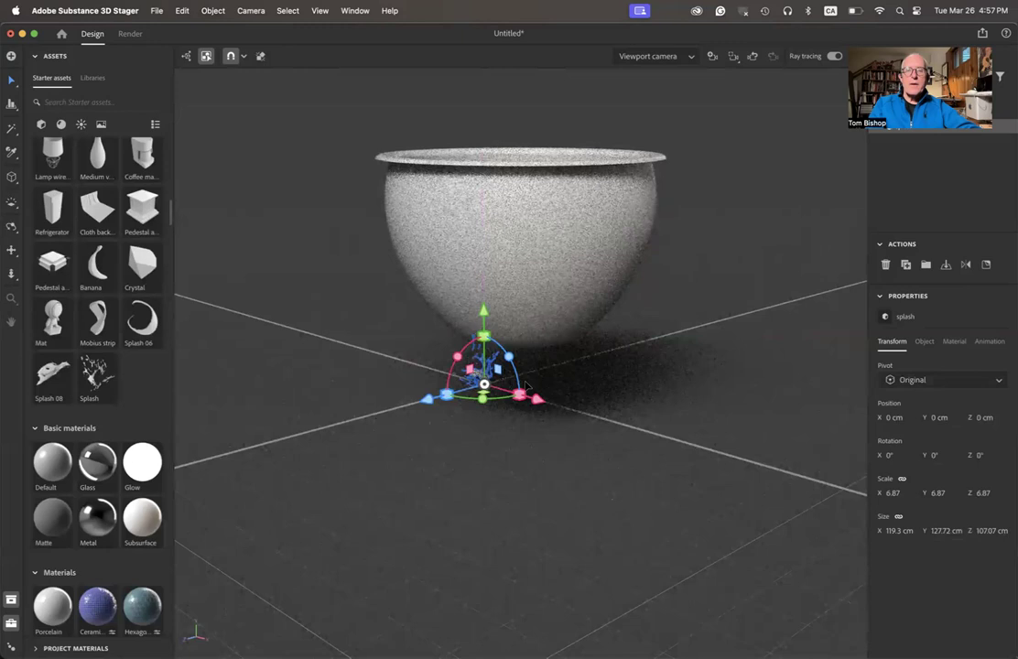
left_click_drag(530, 395, 679, 447)
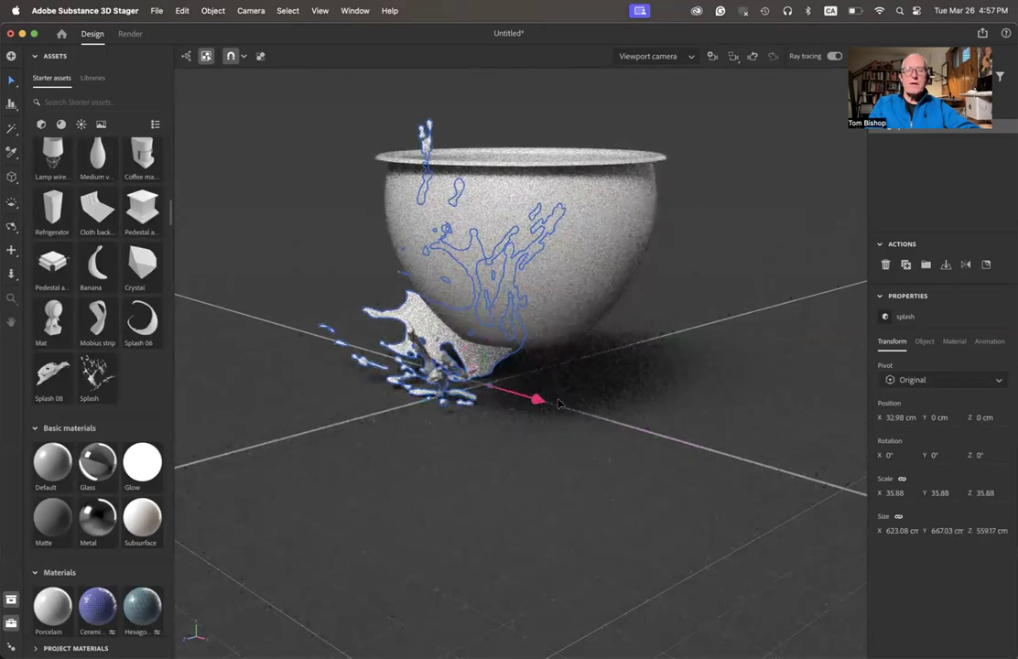
left_click_drag(558, 403, 592, 411)
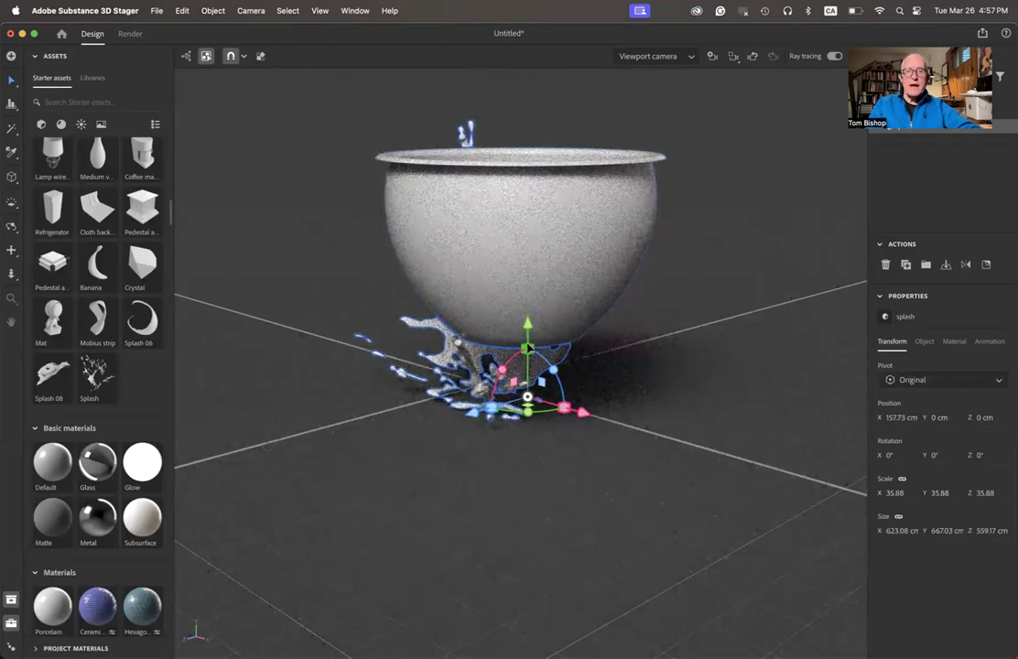
left_click_drag(528, 350, 530, 385)
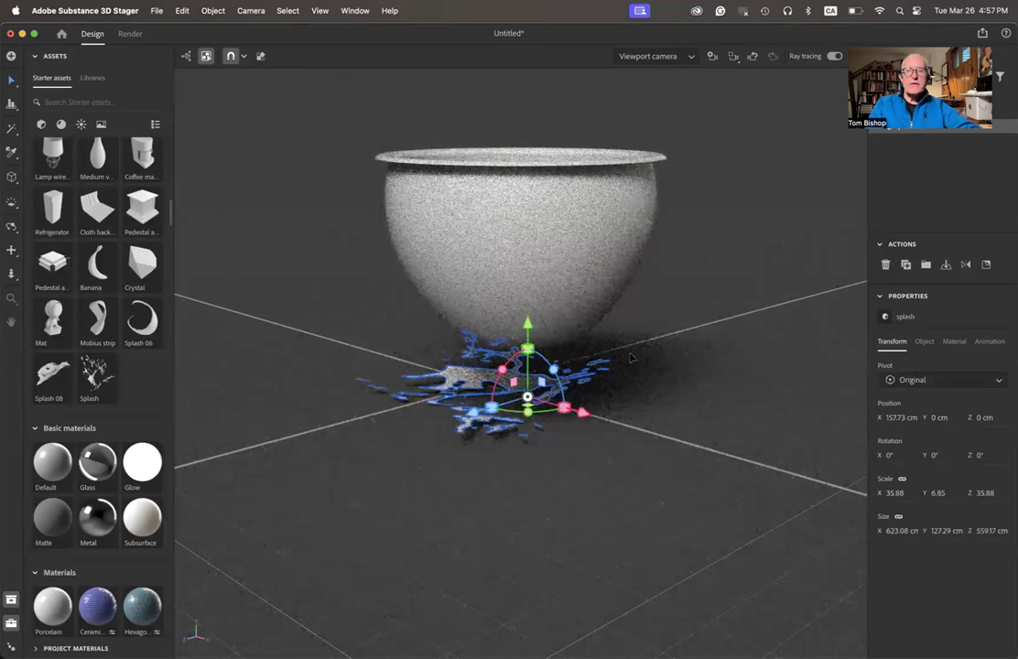
Orbit the camera to look into the bowl, then back to a side view
left_click(630, 357)
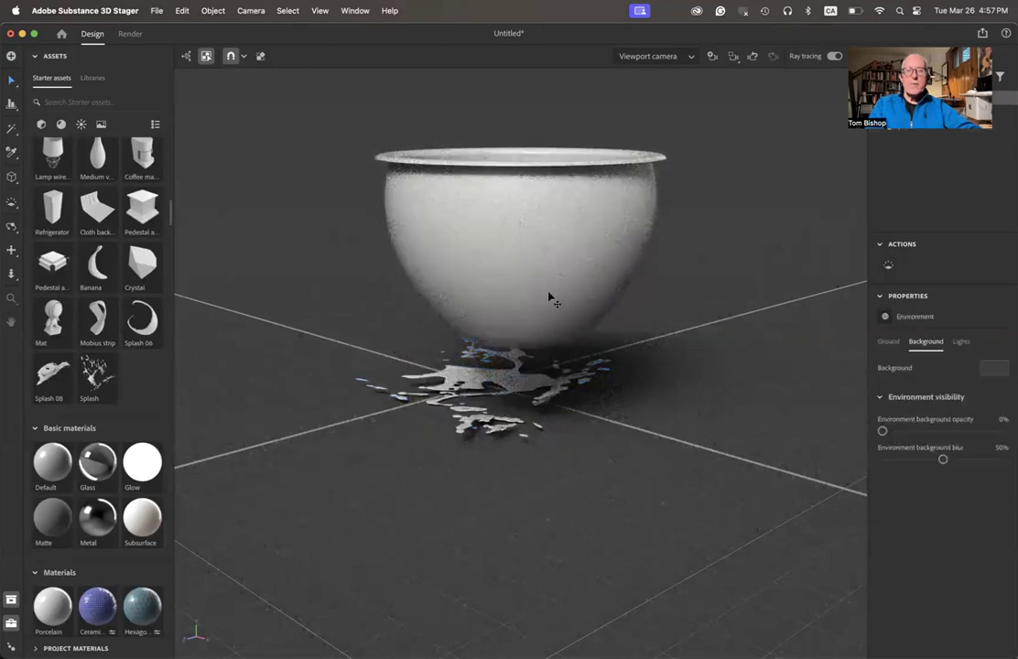
key("1")
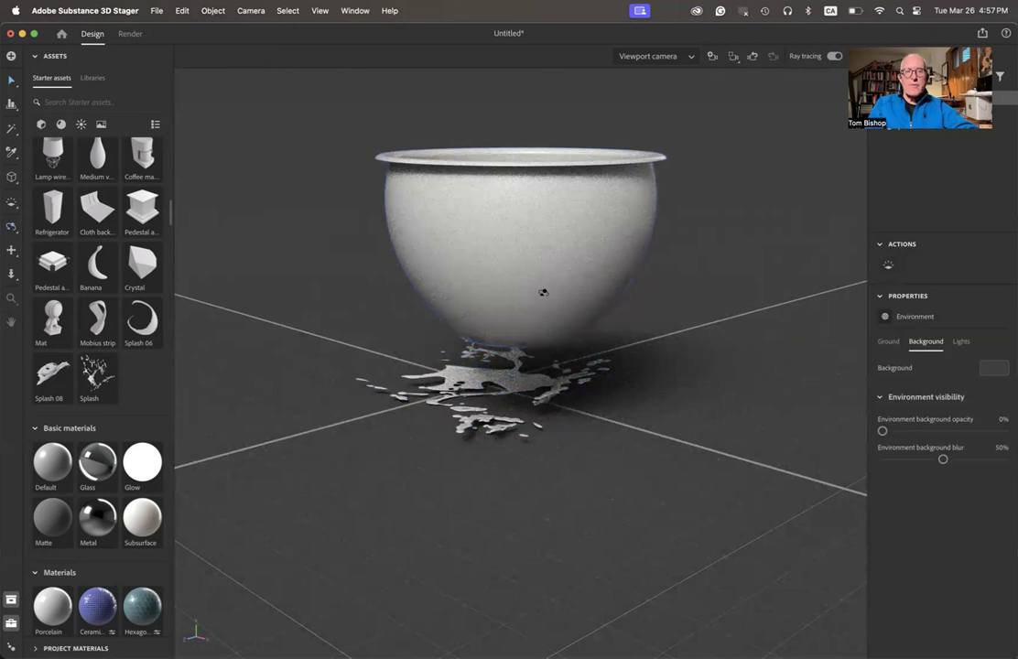
left_click_drag(542, 293, 536, 326)
left_click_drag(457, 282, 512, 291)
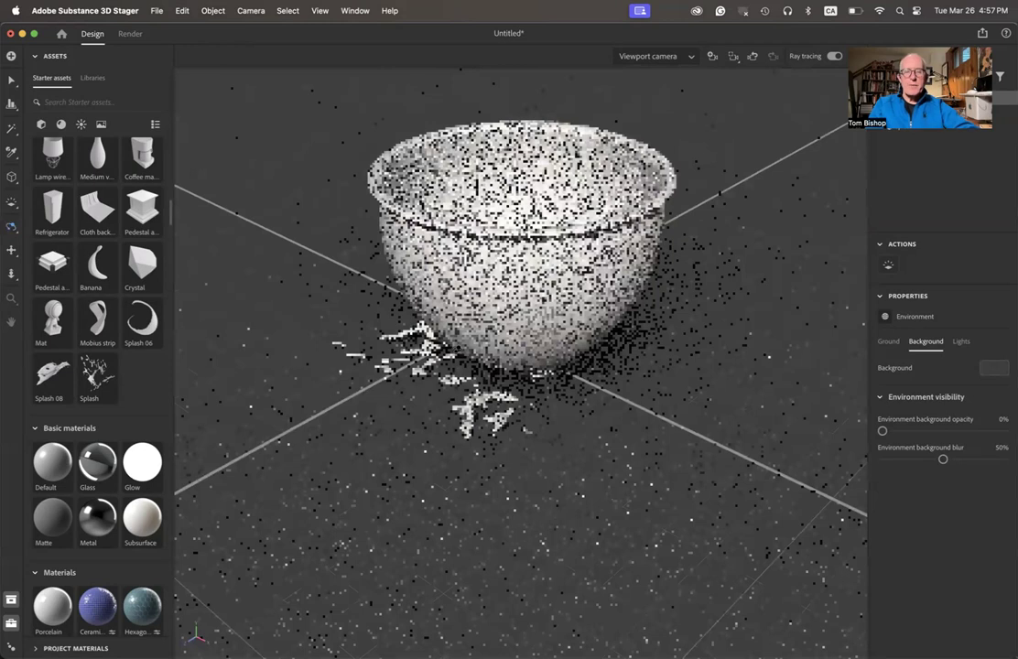
Slide the bowl to X 178.45 cm so it sits centred over the splash
left_click(511, 293)
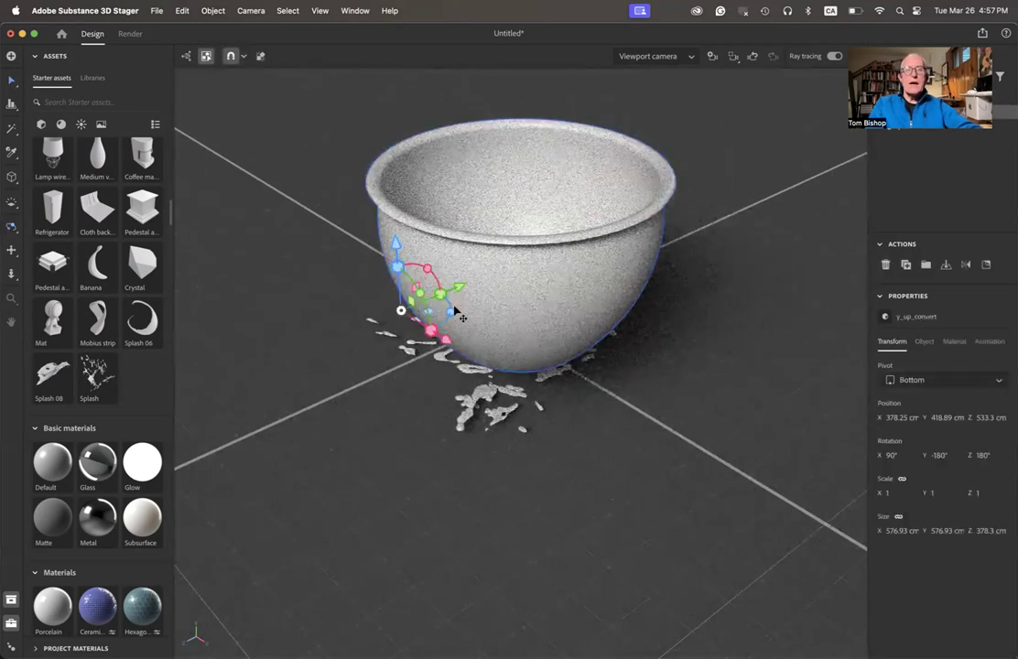
left_click_drag(483, 276, 417, 303)
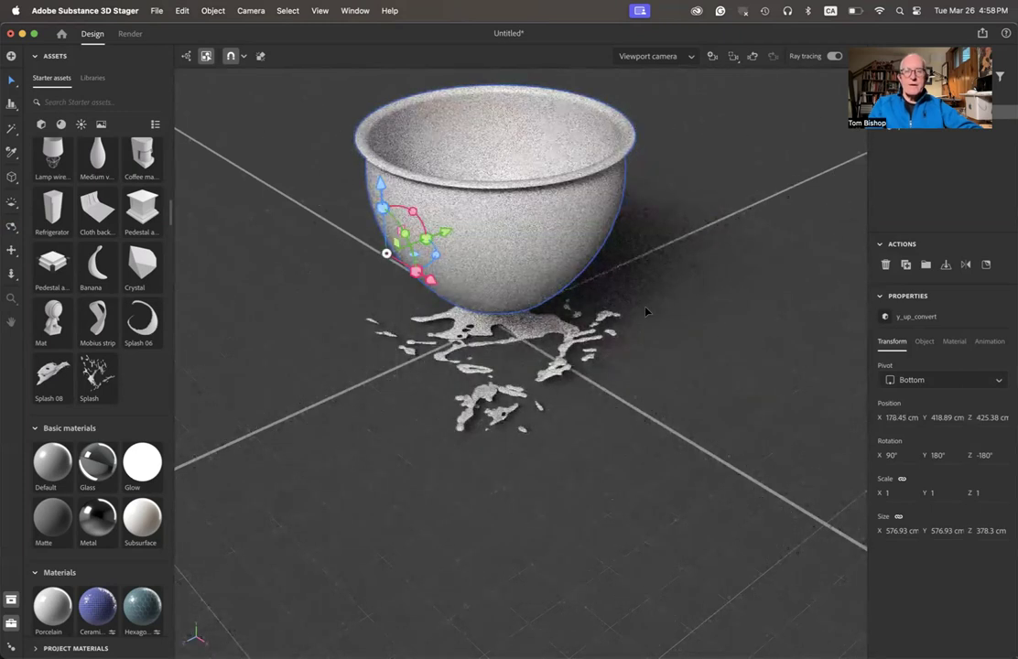
left_click(645, 311)
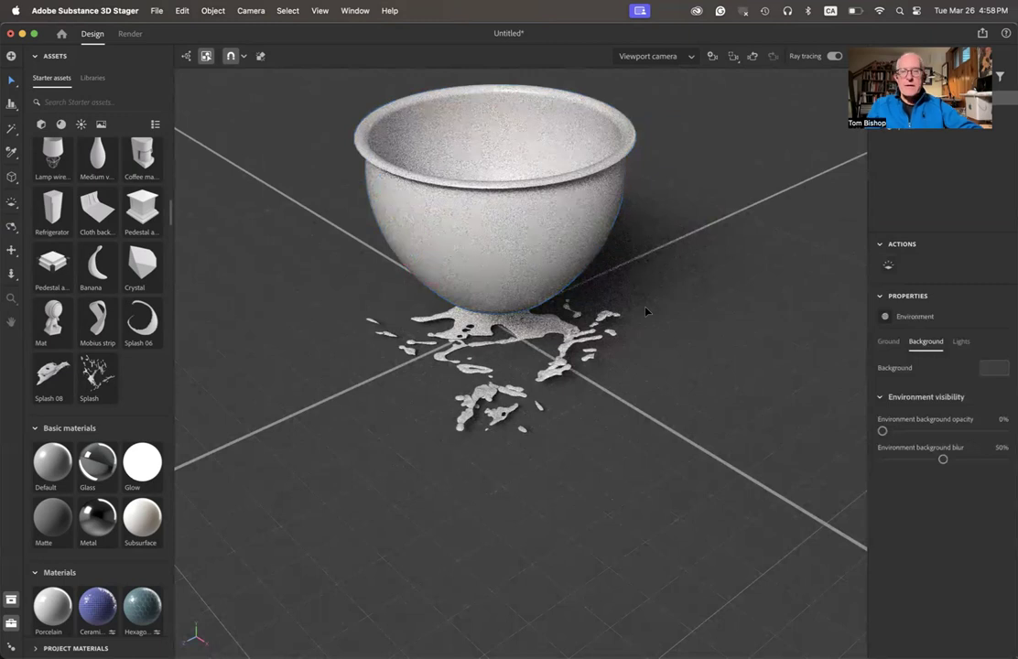
Orbit the camera lower toward the bowl and splash, then return to the Select tool
key("1")
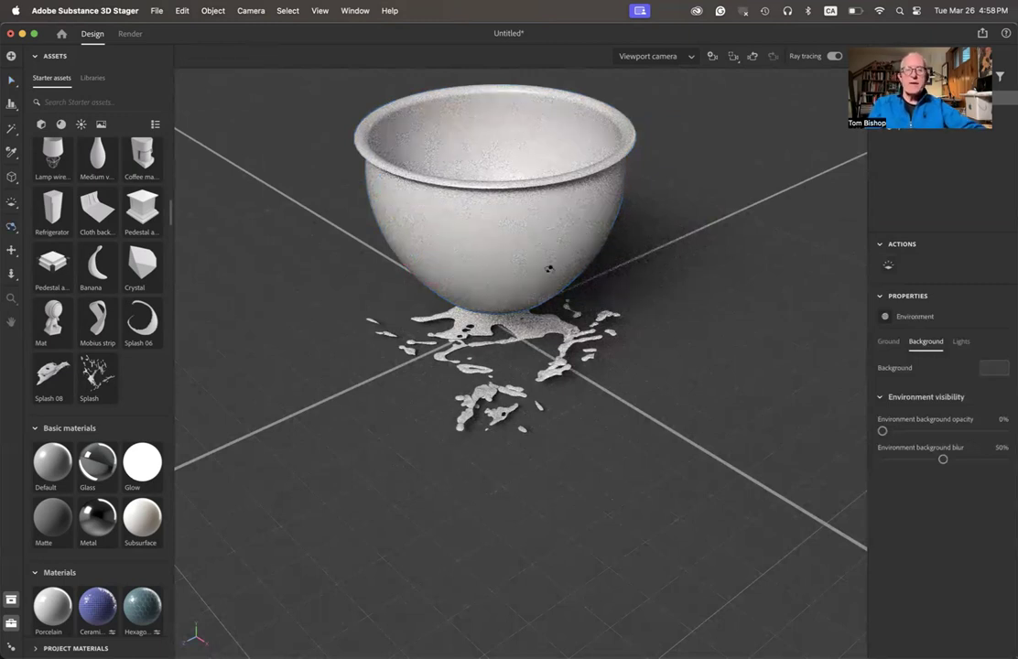
left_click_drag(537, 265, 526, 243)
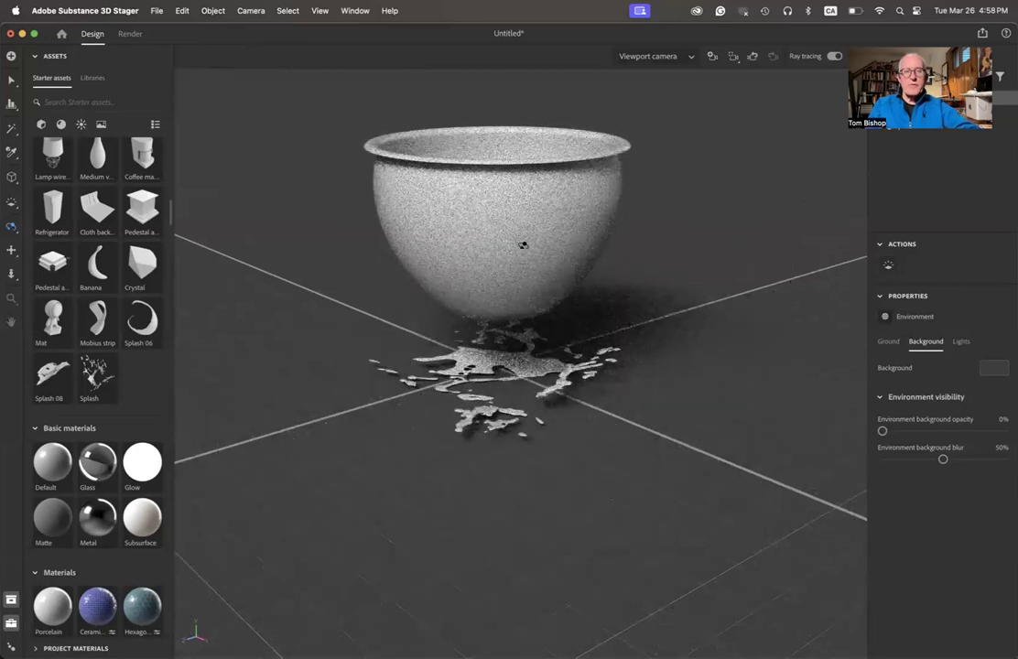
key("v")
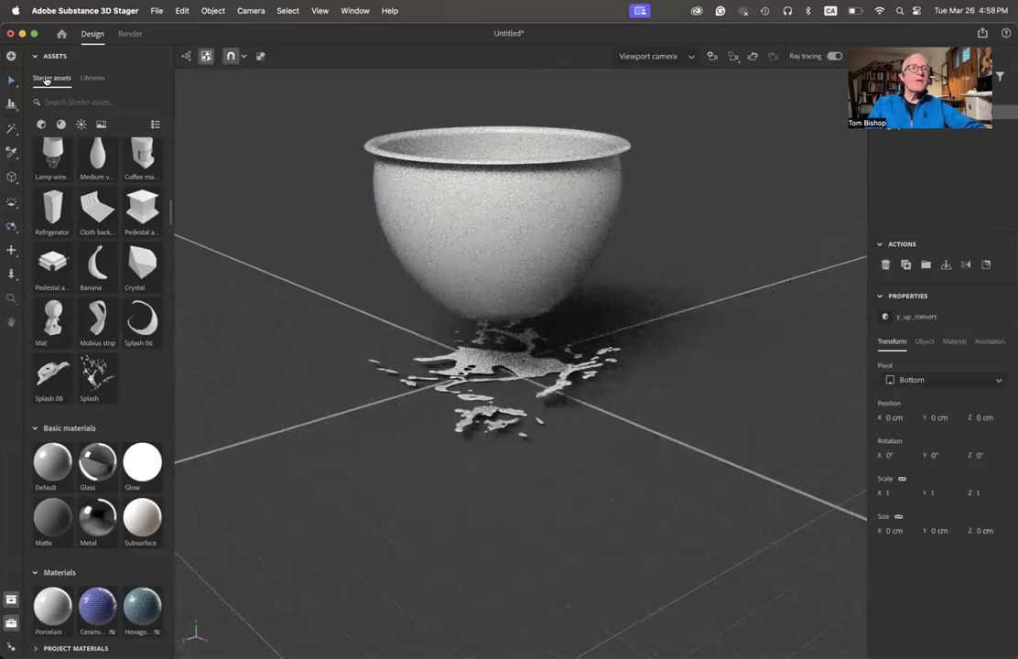
Filter Starter assets to materials and drag the Dark green material onto the bowl
left_click(62, 125)
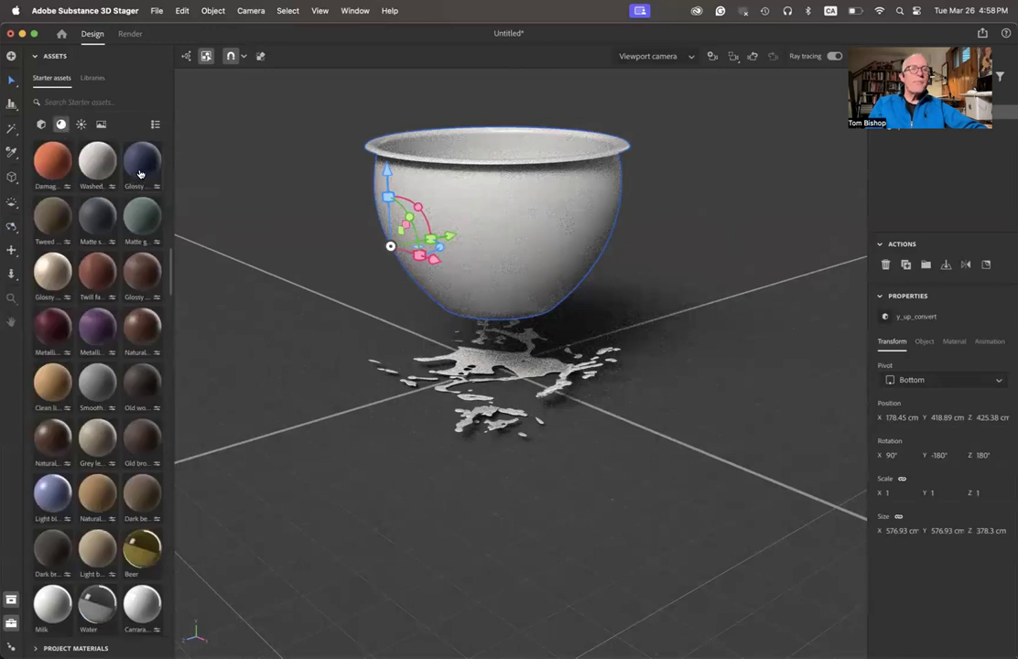
mouse_move(103, 296)
scroll(104, 298, "down", 3)
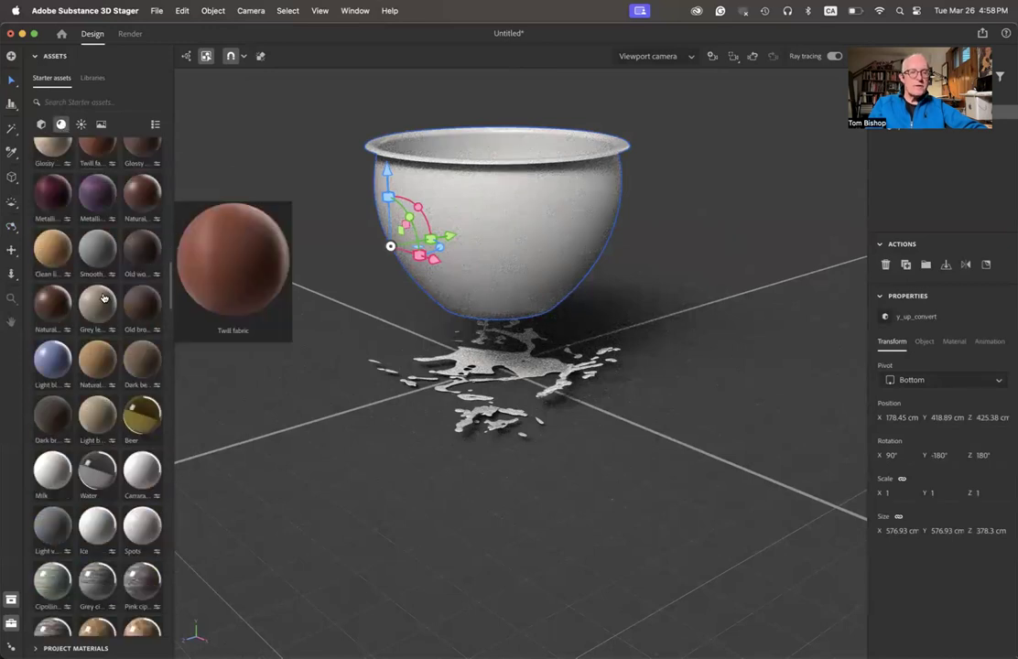
scroll(103, 298, "down", 3)
scroll(104, 297, "down", 1)
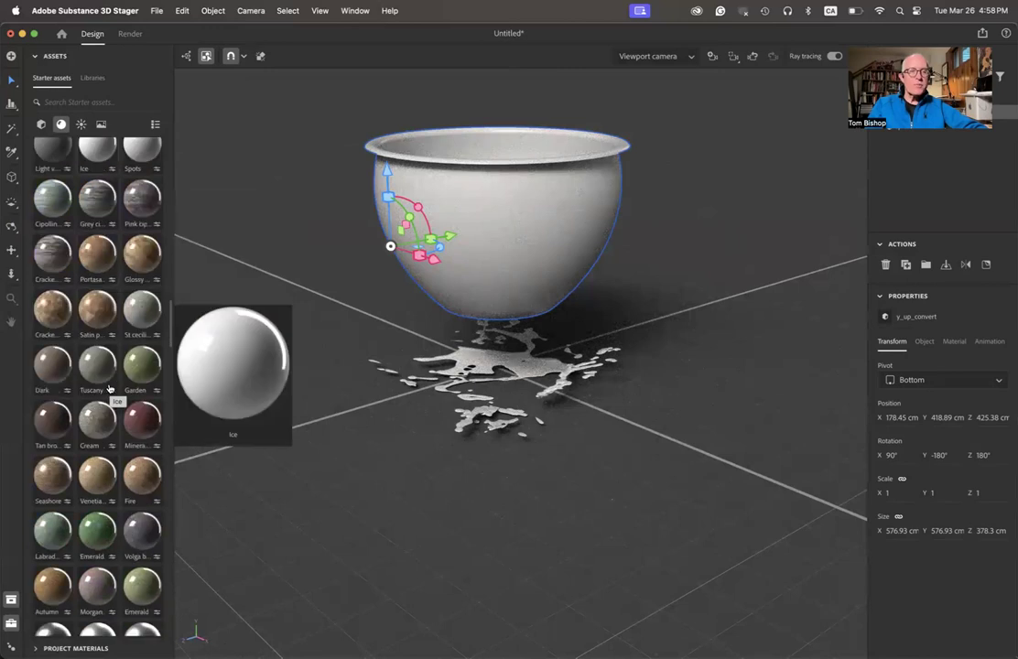
scroll(109, 388, "down", 5)
scroll(109, 388, "down", 7)
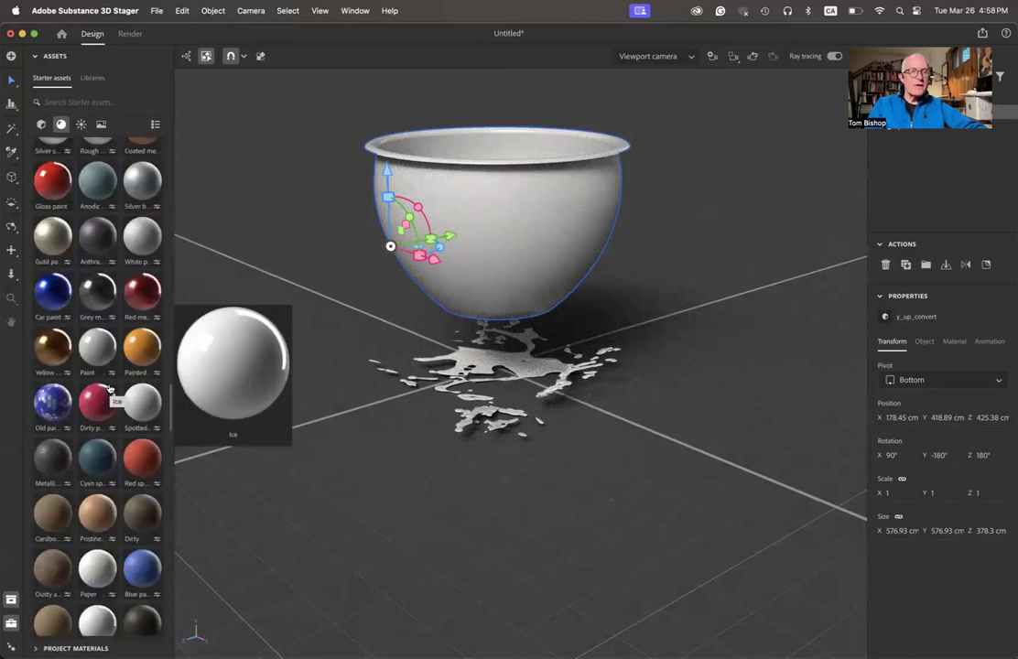
scroll(109, 388, "down", 2)
scroll(109, 388, "down", 2)
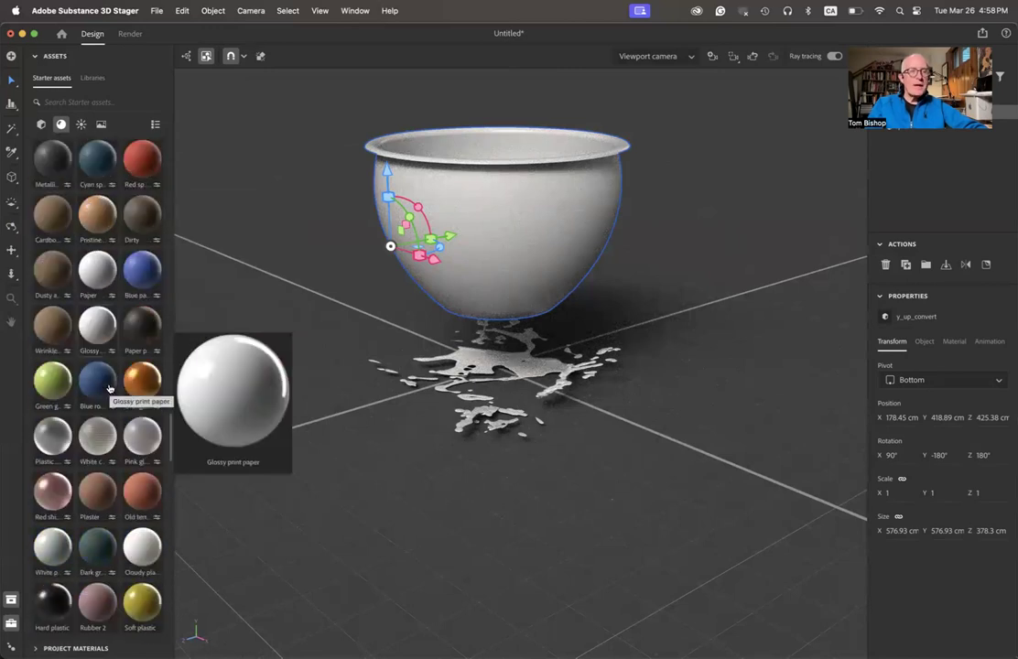
scroll(108, 388, "down", 2)
scroll(109, 388, "down", 1)
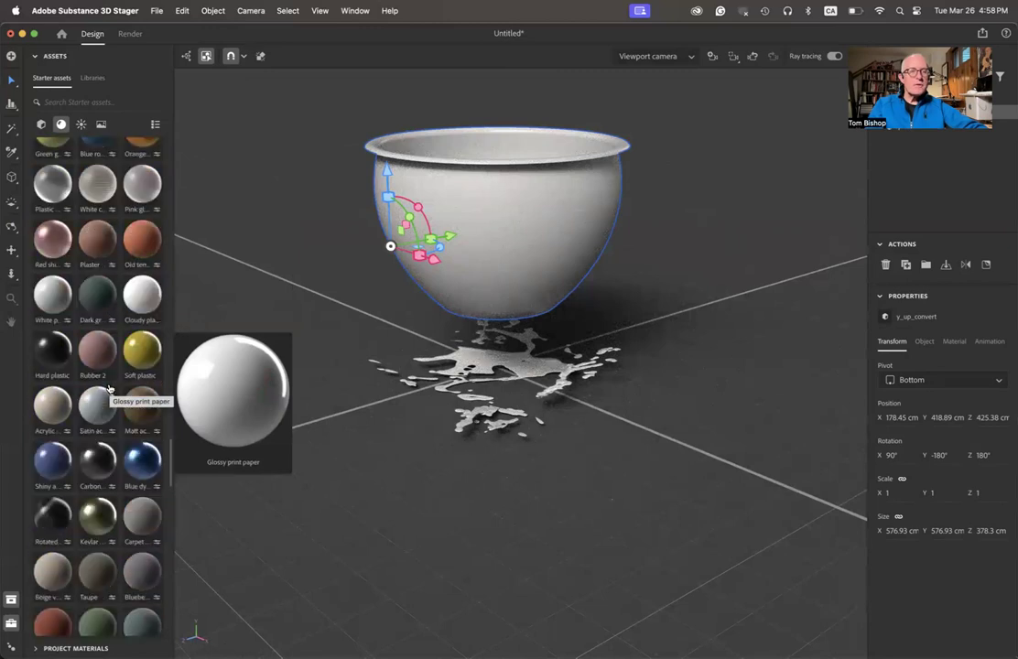
scroll(109, 388, "down", 1)
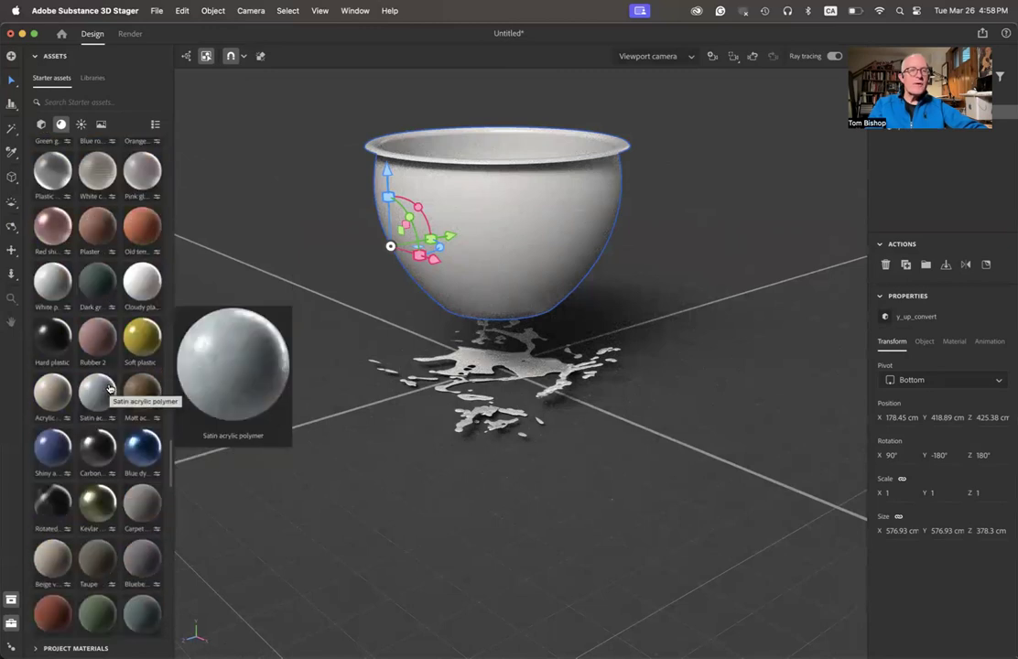
left_click(92, 297)
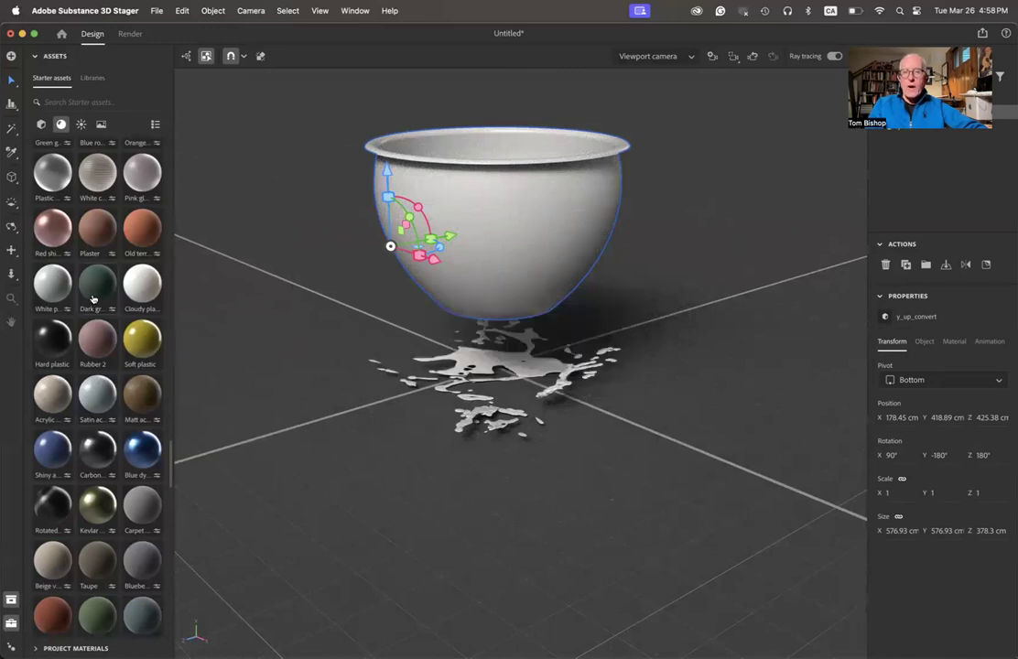
left_click_drag(92, 298, 600, 275)
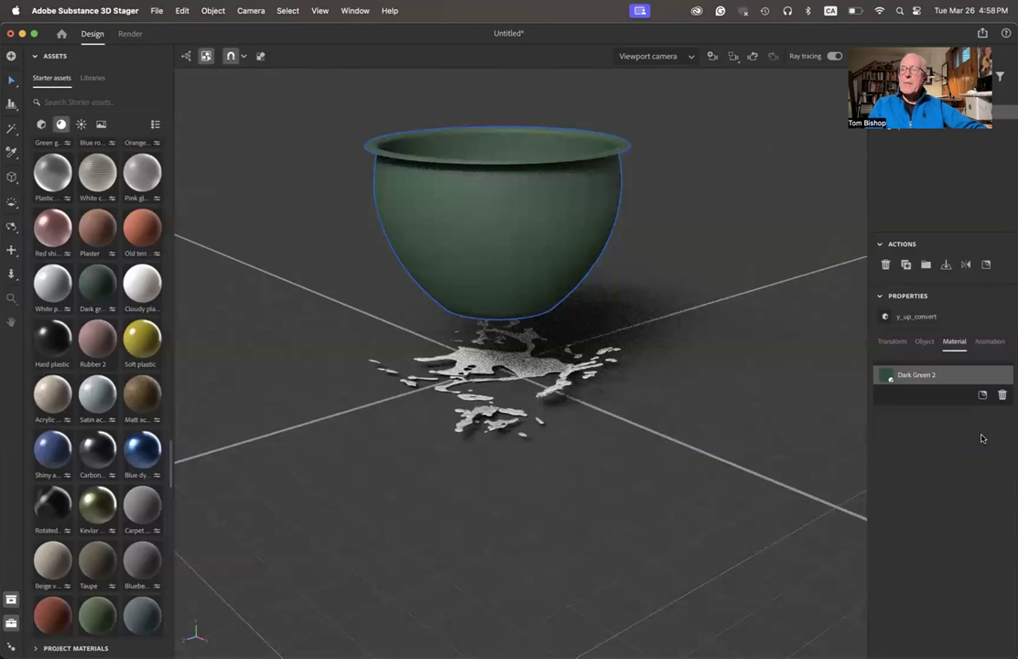
Expand the Dark Green 2 settings, showing Color Variation 0.5 and Roughness 0.8
left_click(918, 374)
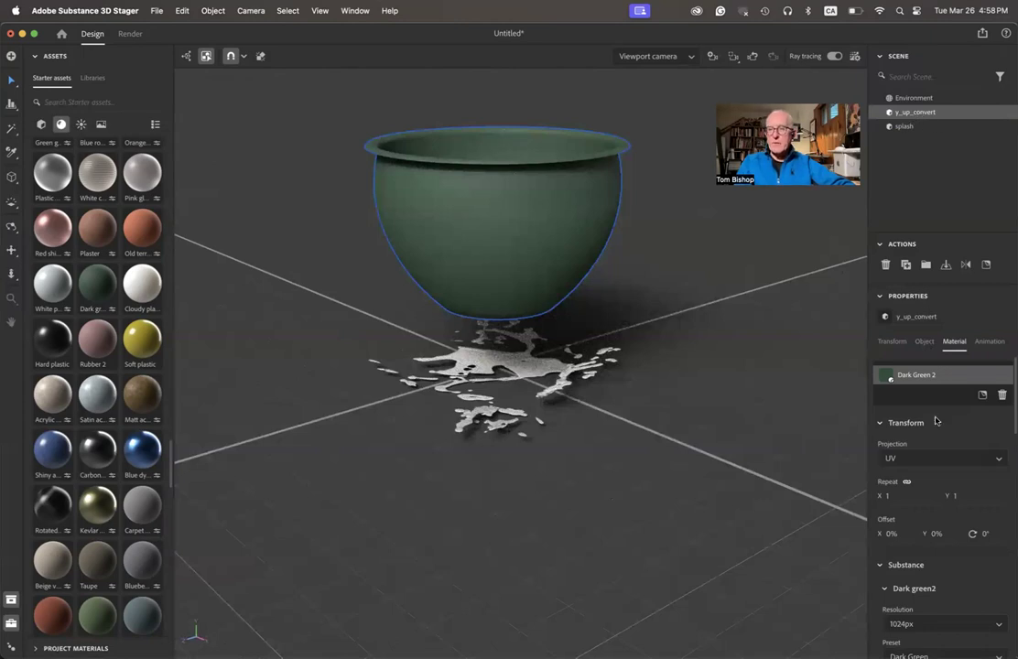
scroll(935, 420, "down", 2)
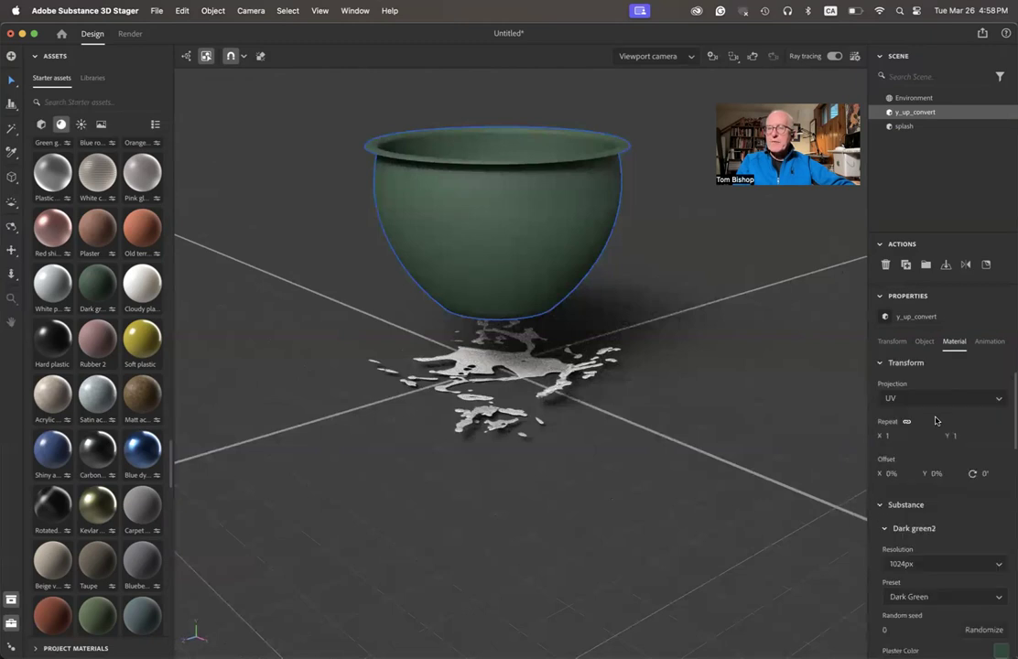
scroll(947, 450, "down", 1)
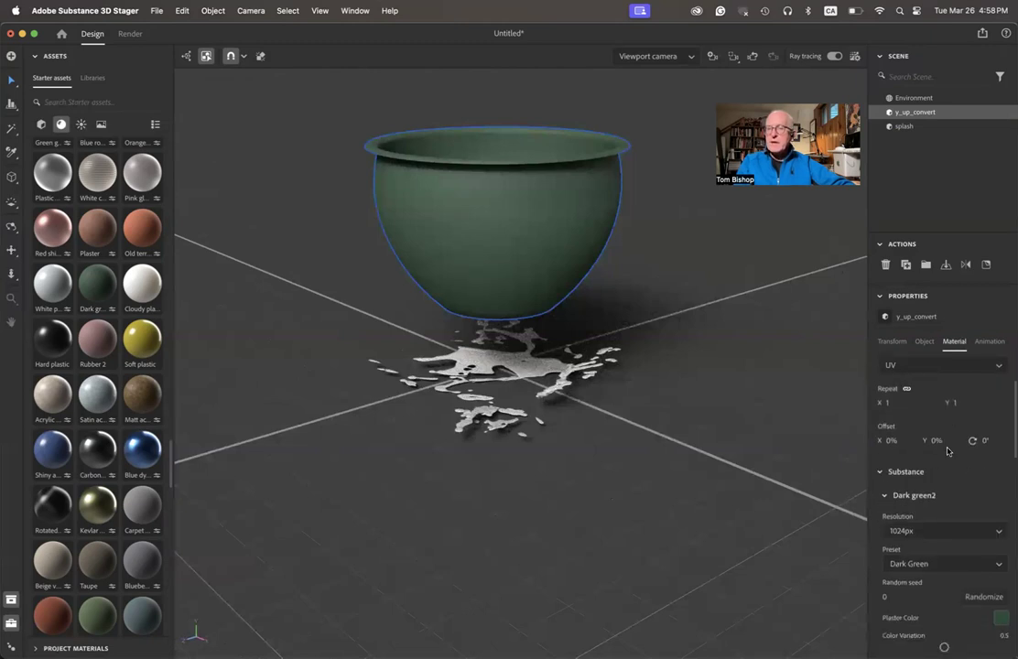
scroll(947, 451, "down", 1)
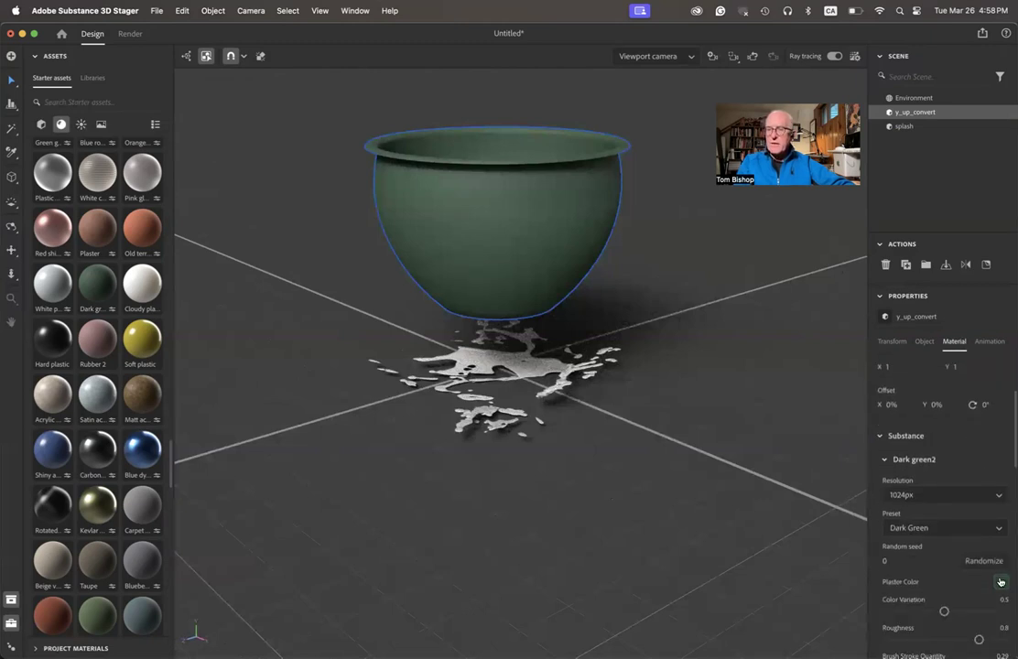
Set the bowl's Plaster Color to near-black (RGB 7, 15, 11), then select the splash
left_click(1000, 581)
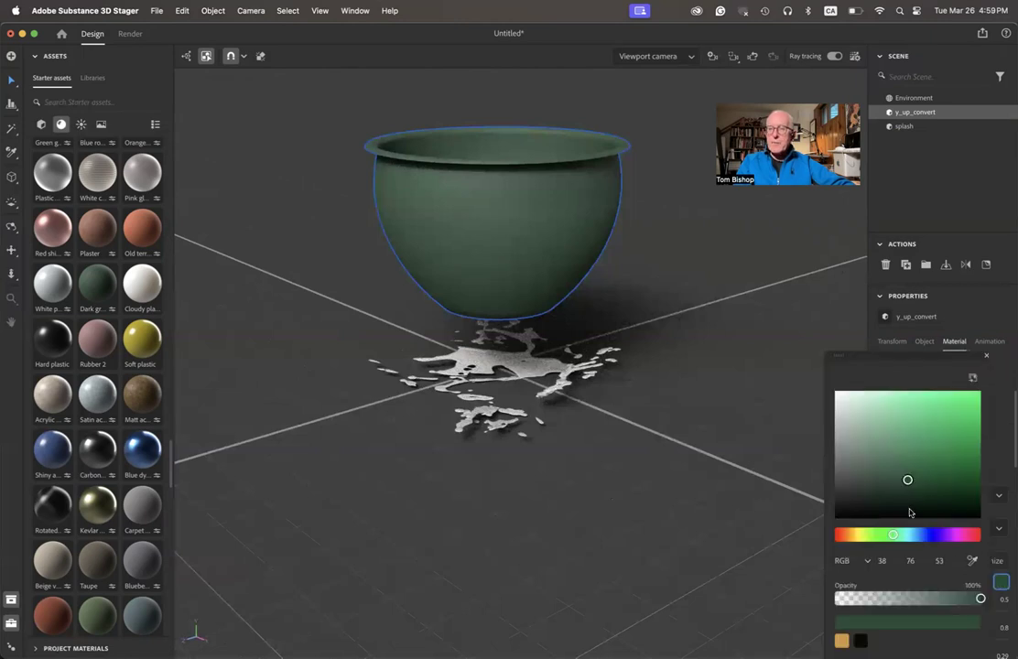
left_click_drag(909, 513, 909, 509)
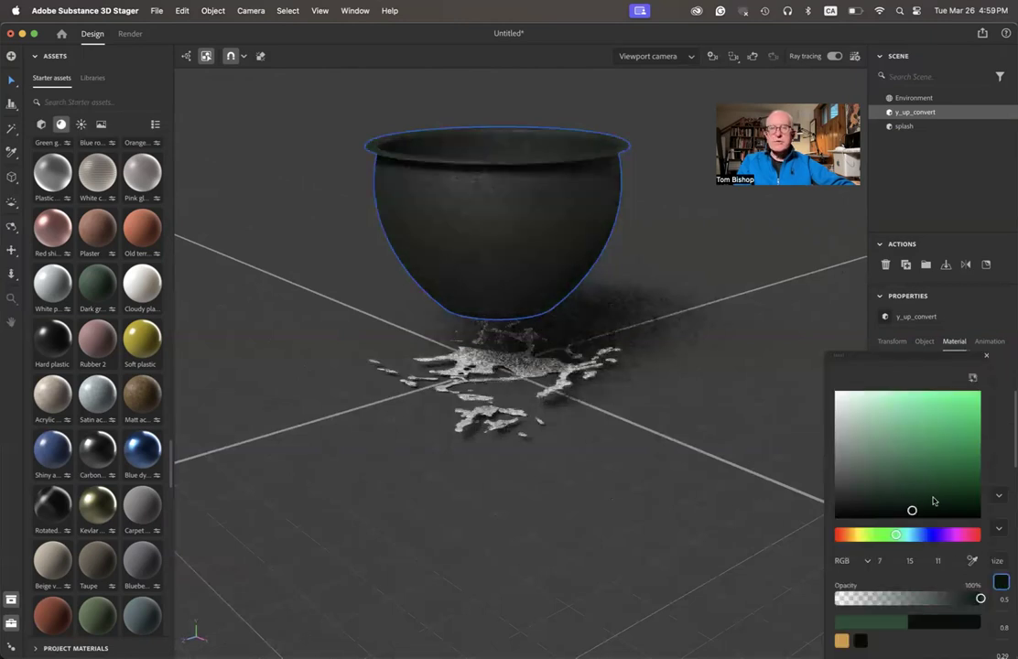
left_click(985, 355)
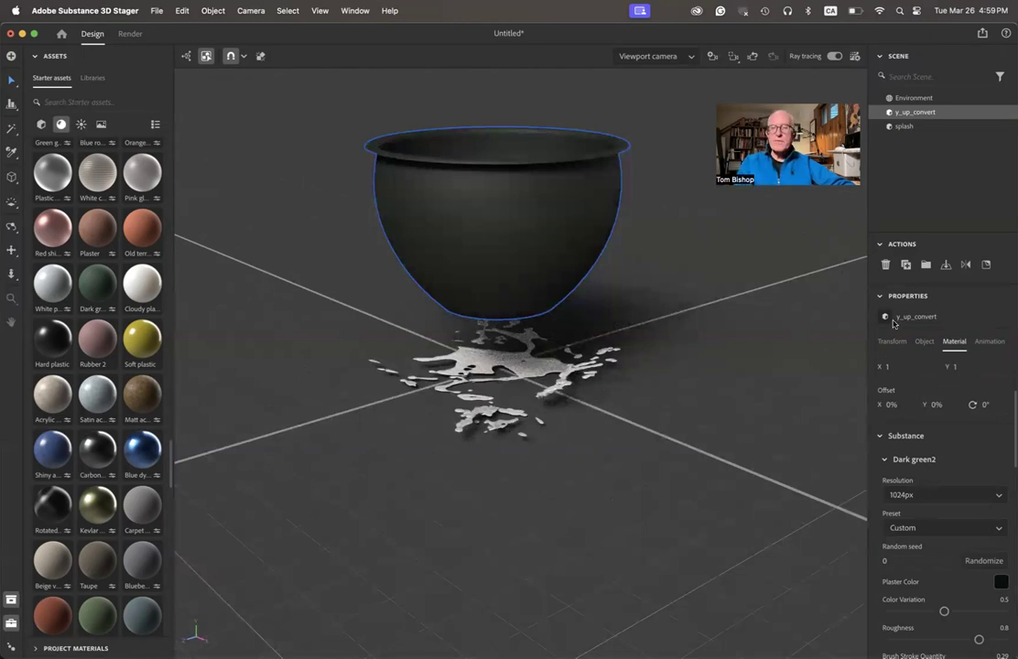
left_click(551, 375)
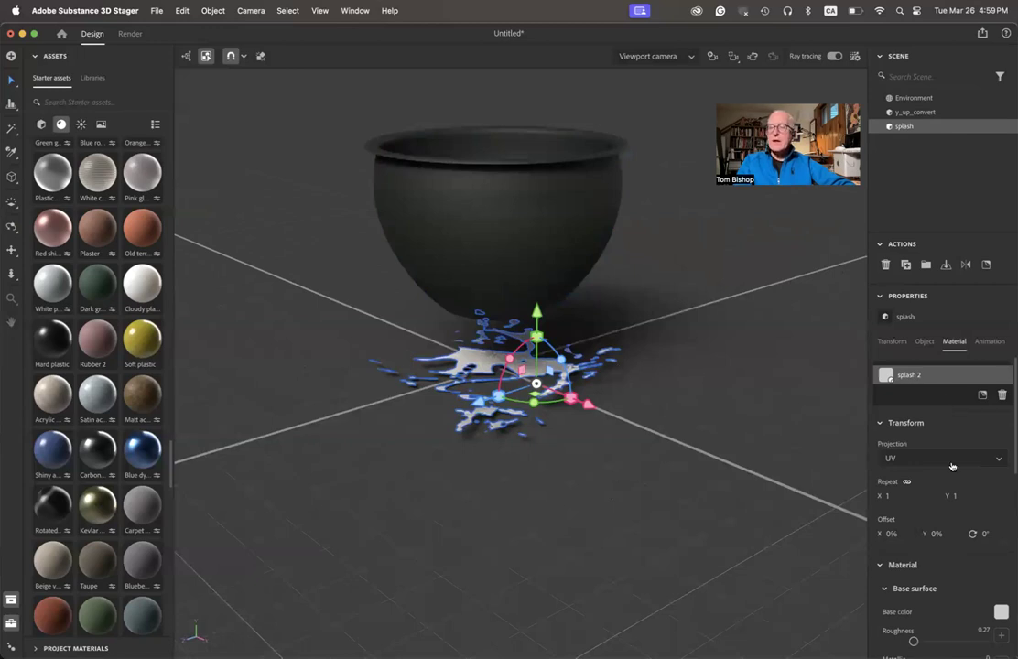
Change the splash's Base color from pale grey to orange (RGB 219, 114, 39)
scroll(951, 466, "down", 3)
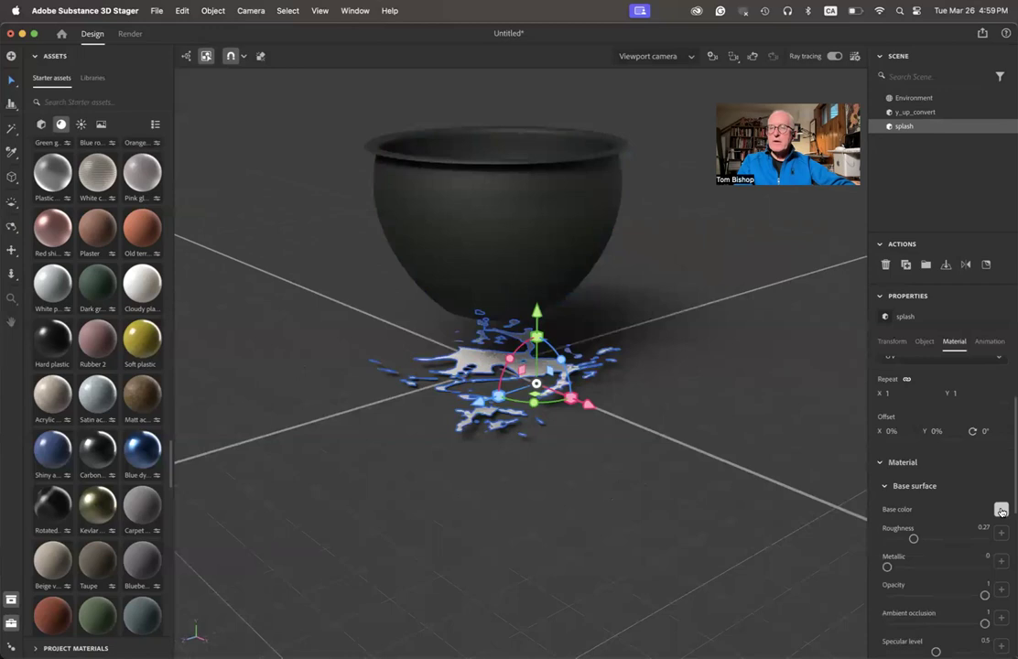
left_click(1001, 510)
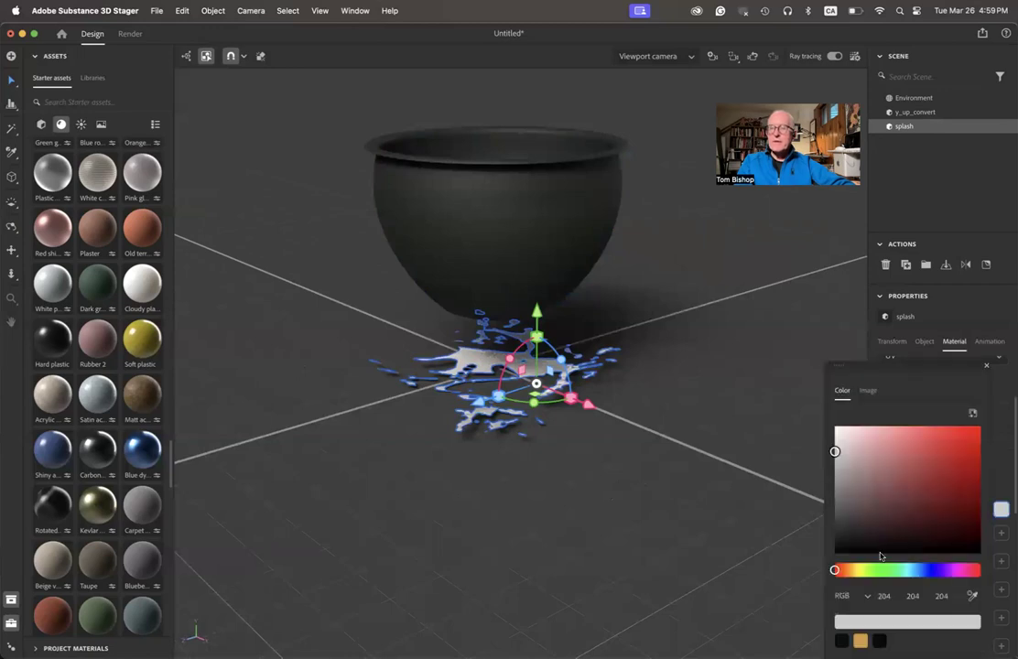
left_click(904, 477)
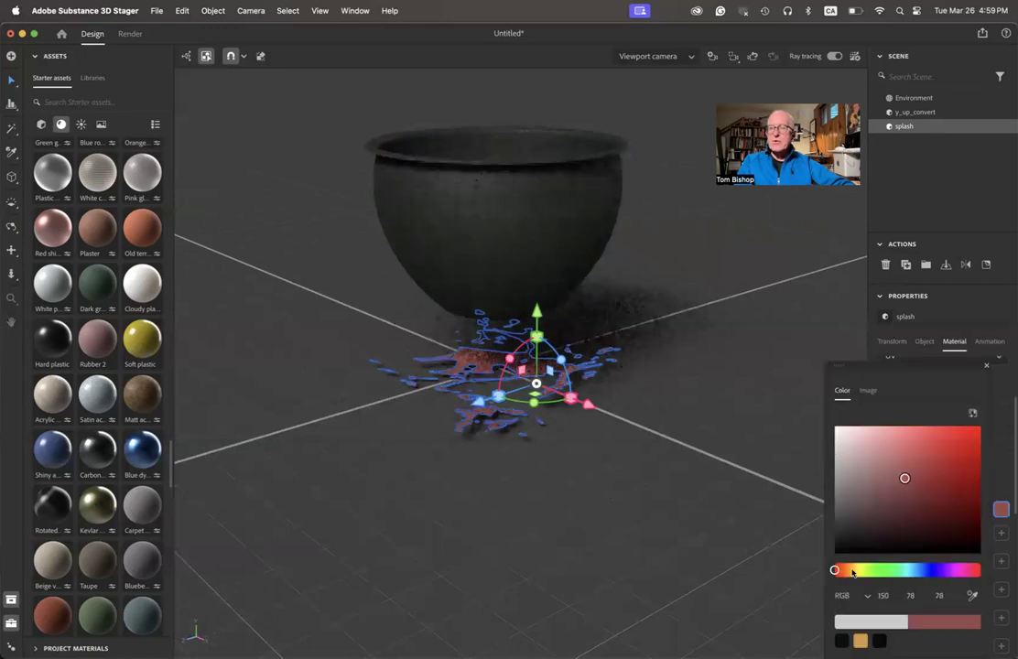
left_click(852, 570)
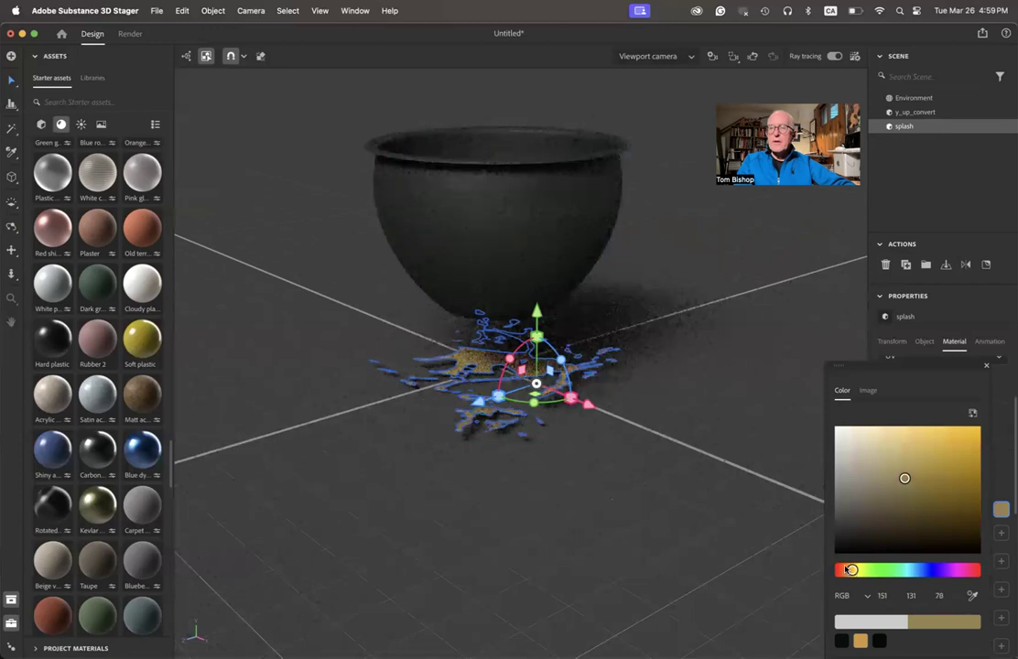
left_click_drag(849, 570, 843, 570)
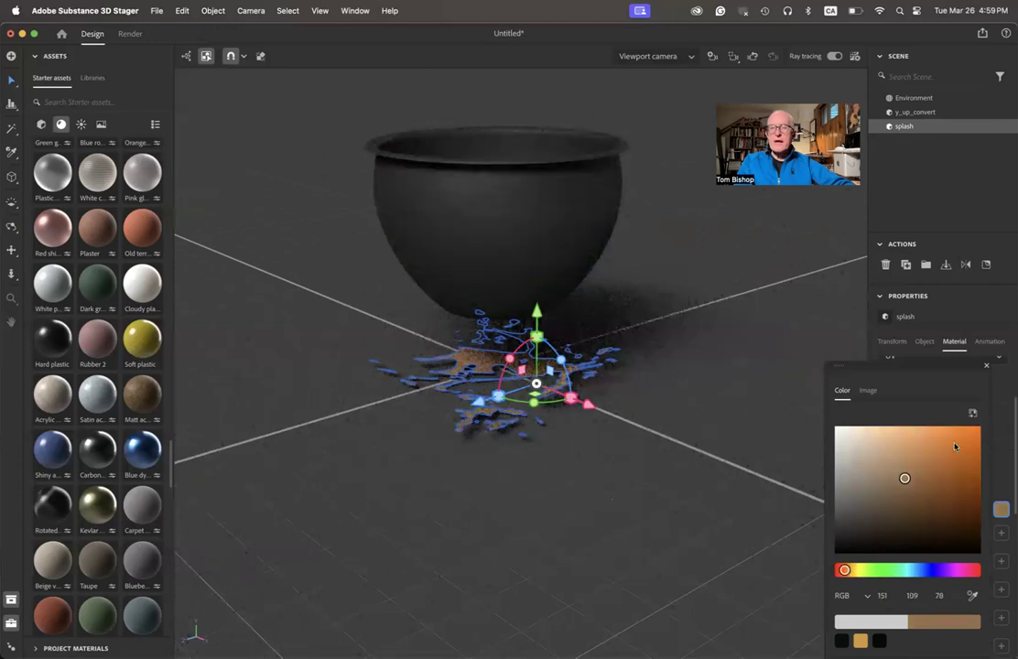
left_click(953, 444)
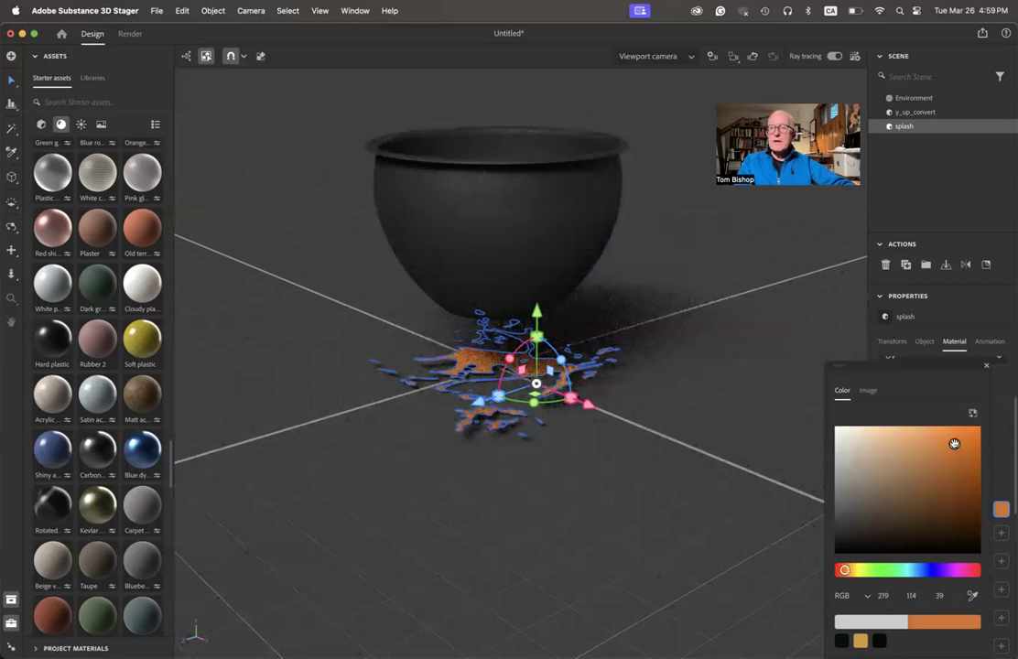
left_click(996, 390)
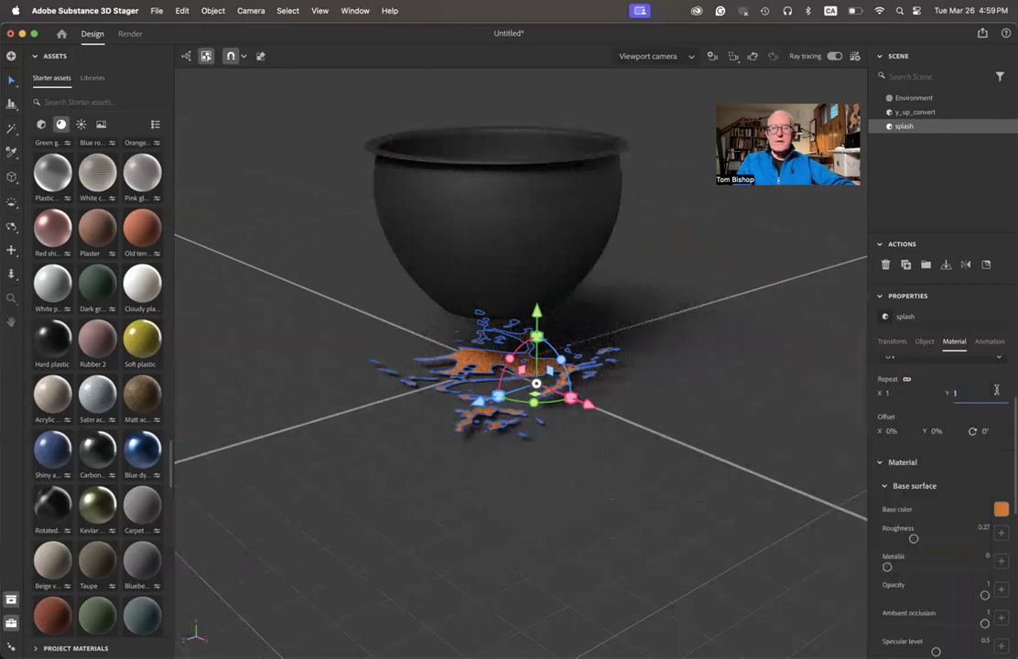
scroll(935, 512, "down", 3)
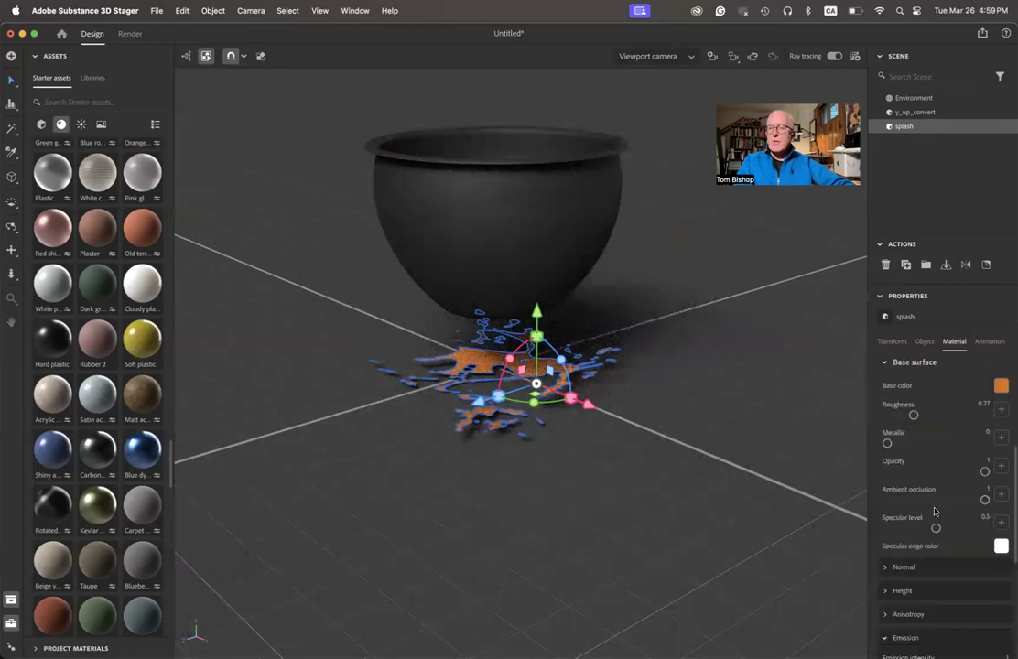
scroll(935, 512, "down", 2)
scroll(934, 512, "down", 2)
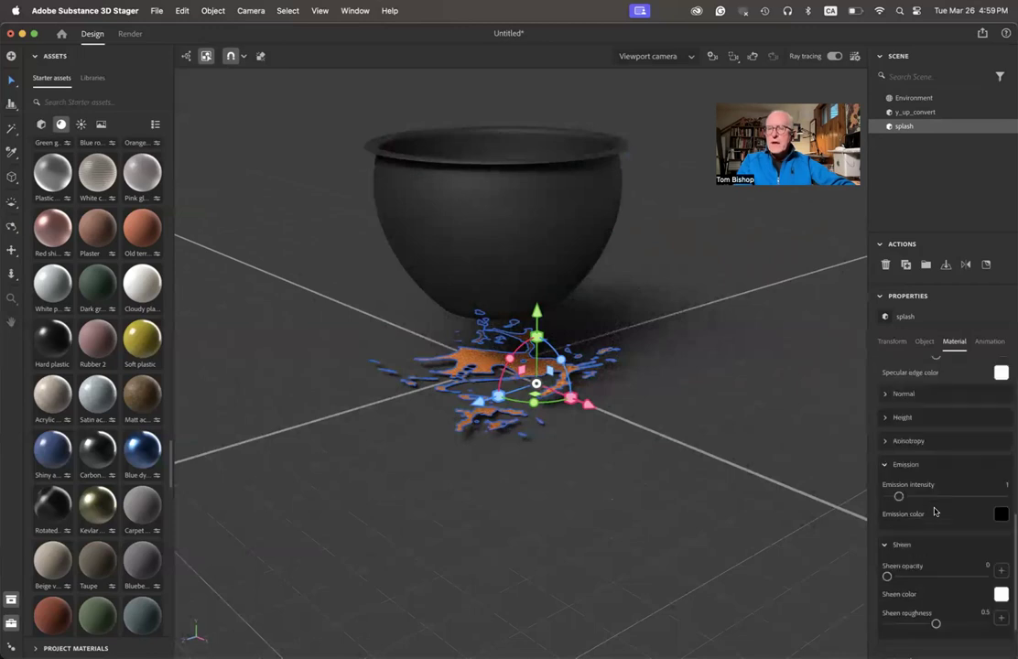
scroll(935, 511, "down", 1)
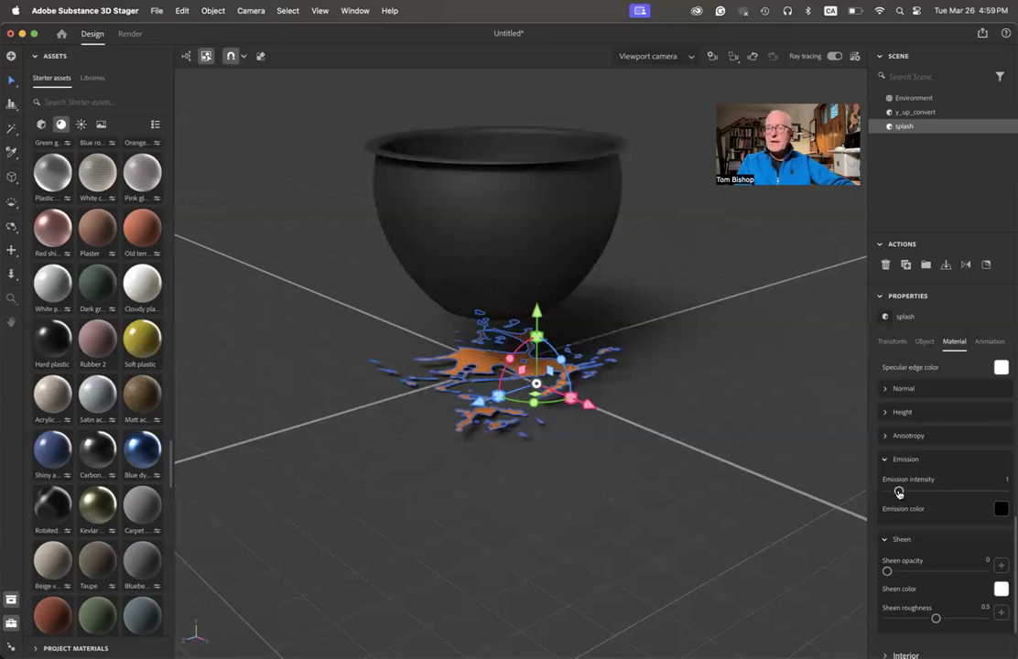
Raise the splash's emission intensity and set its emission colour to gold (RGB 212, 152, 63)
left_click_drag(898, 492, 992, 492)
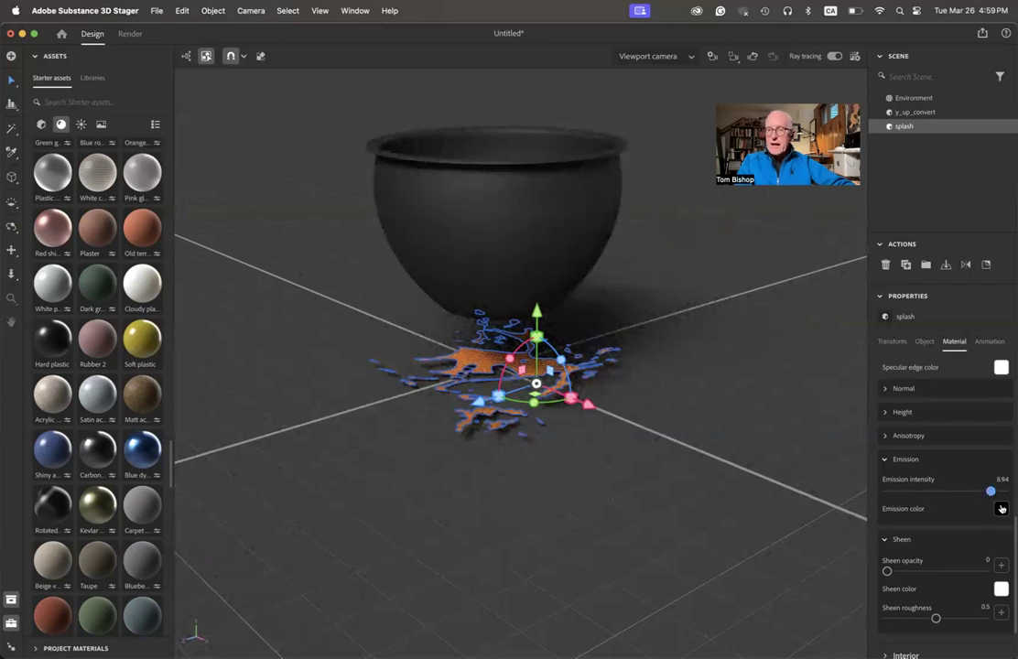
left_click(1002, 509)
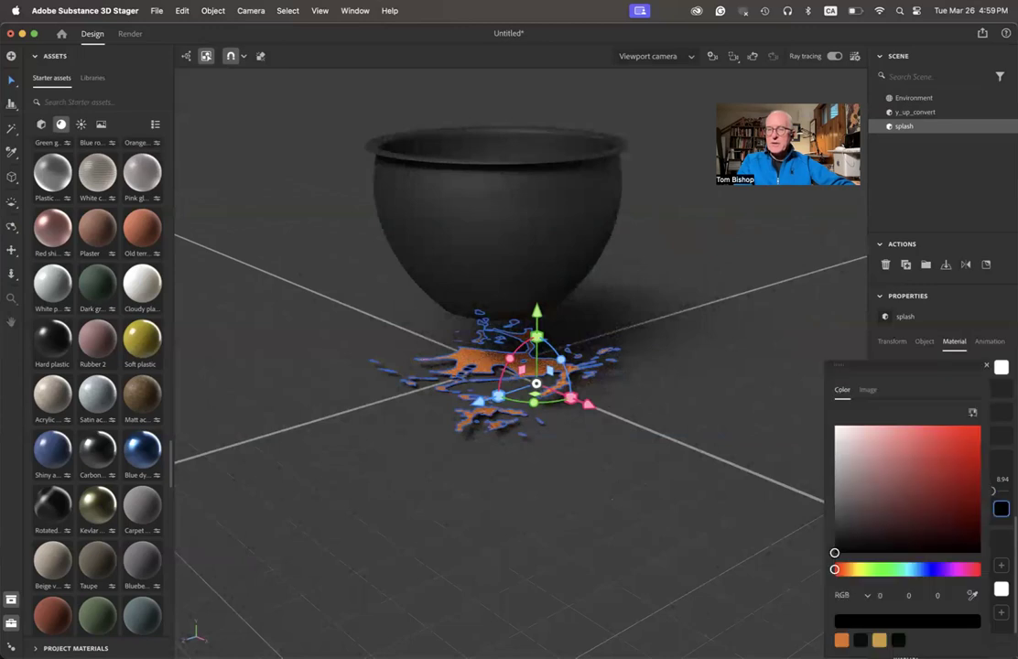
left_click(878, 639)
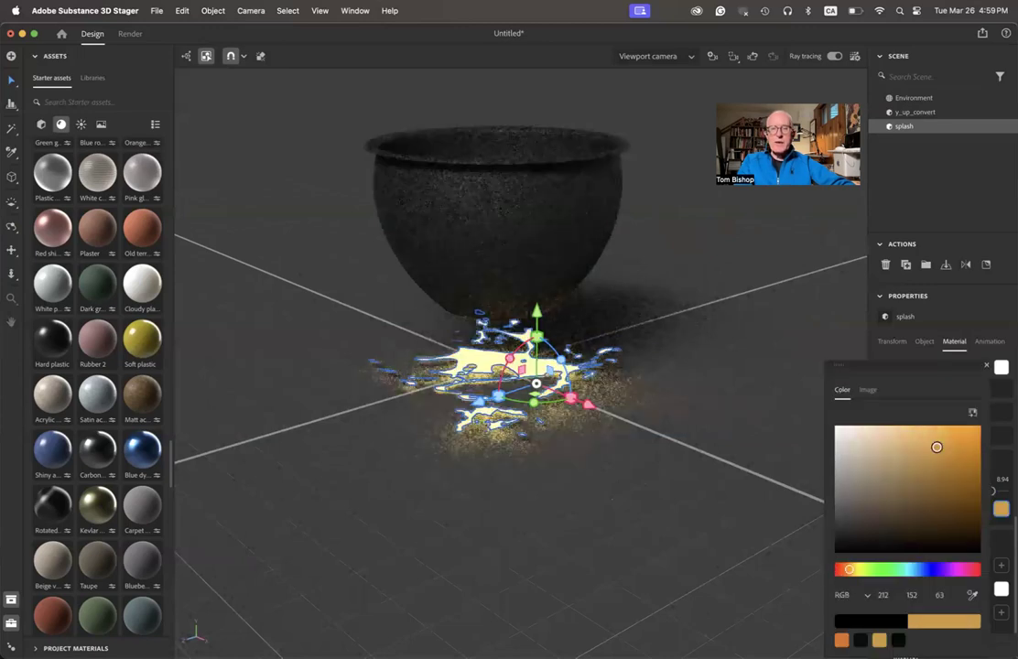
Select the Environment and toggle Ray tracing off and back on to refresh the render
left_click(673, 357)
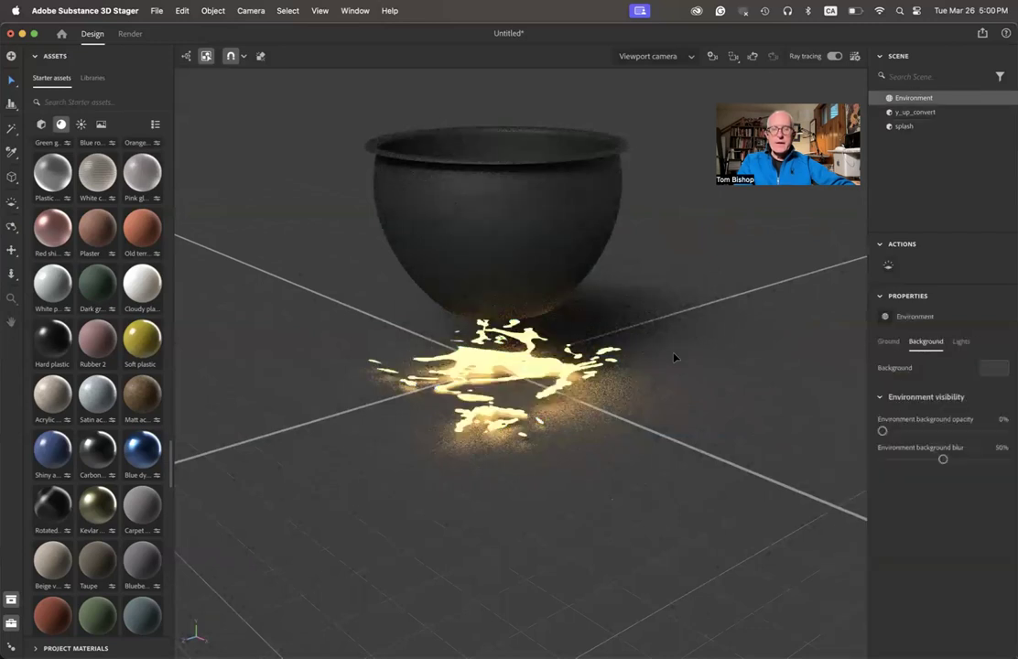
left_click(832, 56)
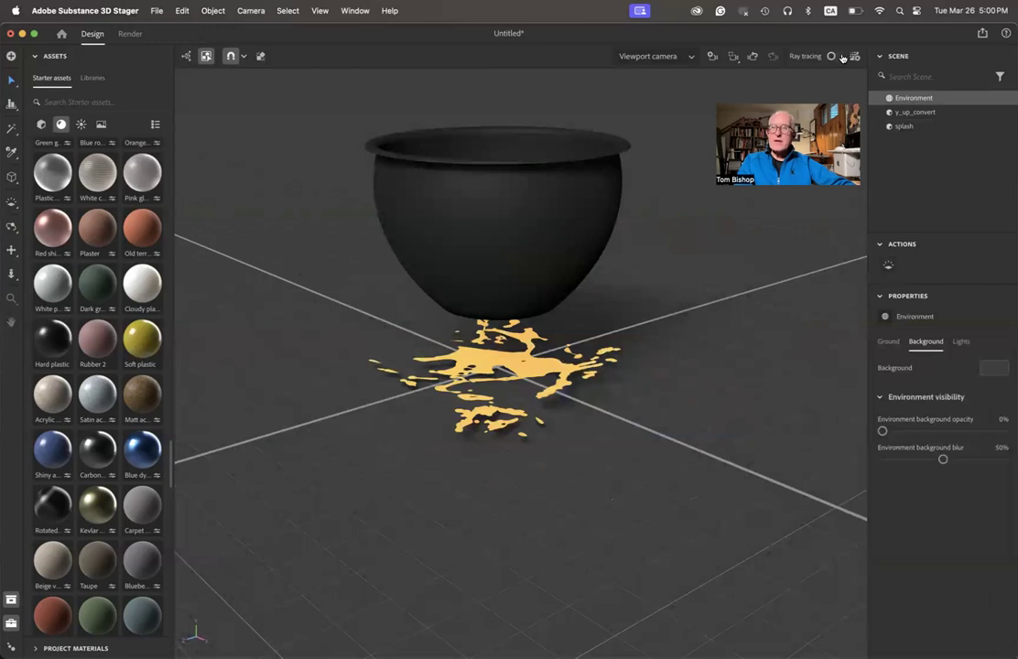
left_click(835, 56)
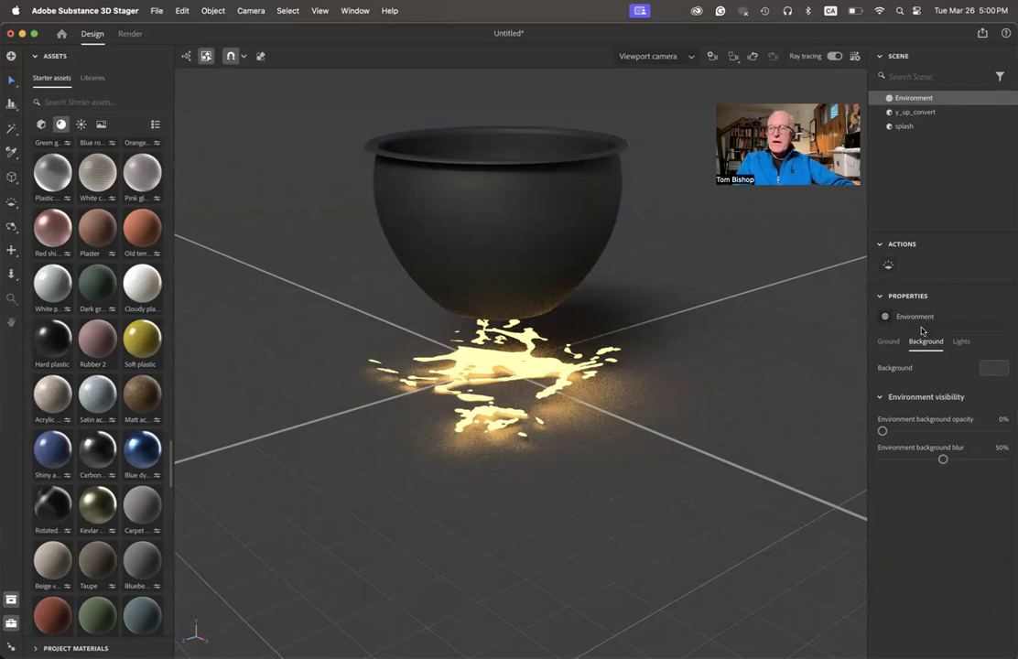
Enable the environment ground plane and turn off the grid display
left_click(890, 343)
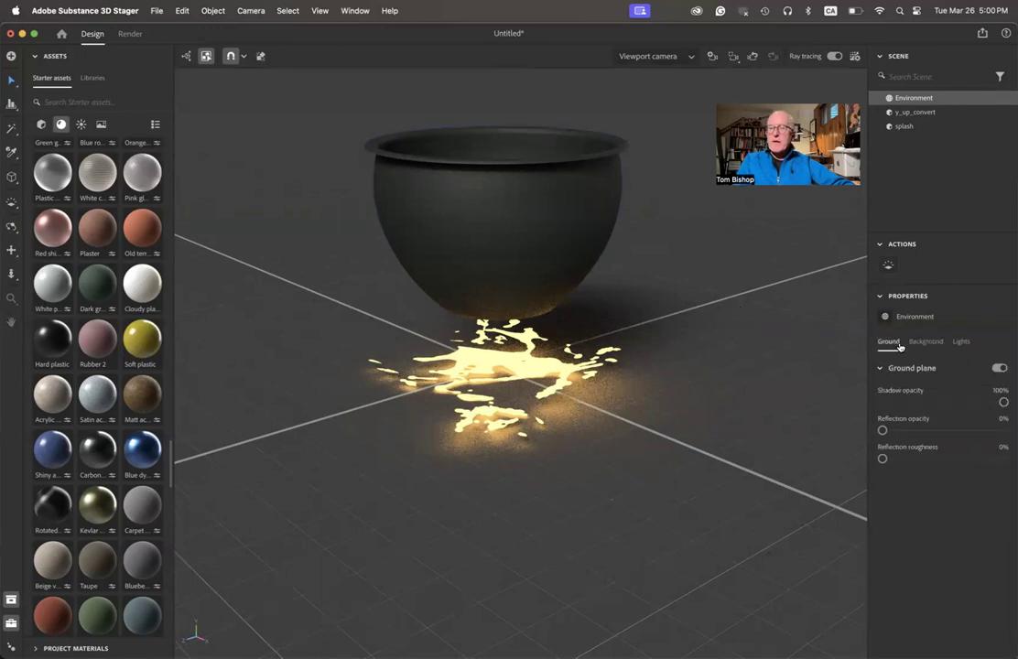
left_click(998, 367)
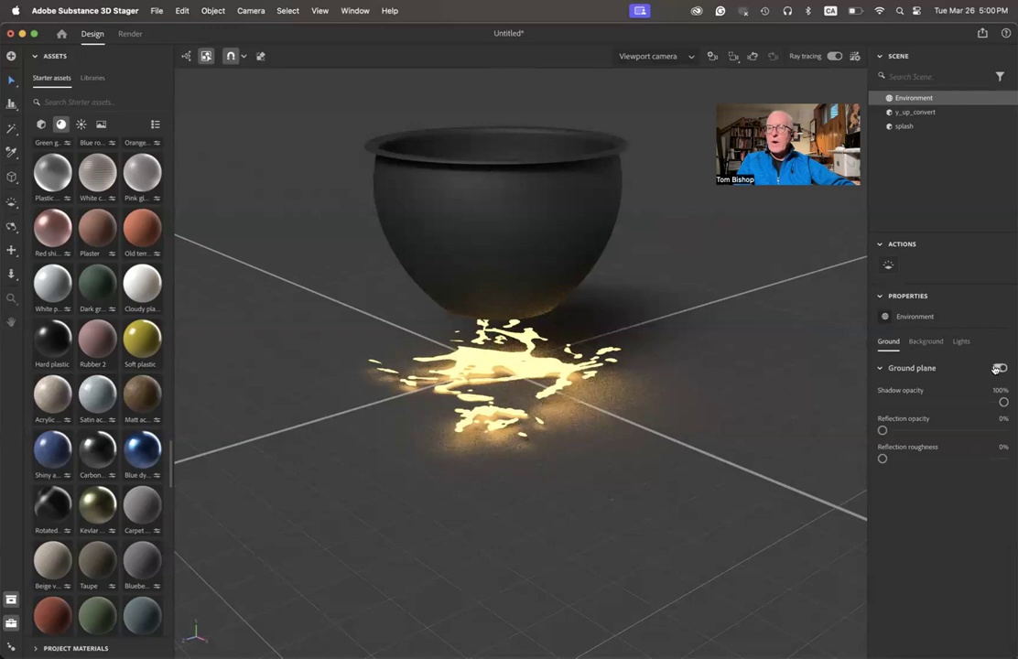
left_click(323, 12)
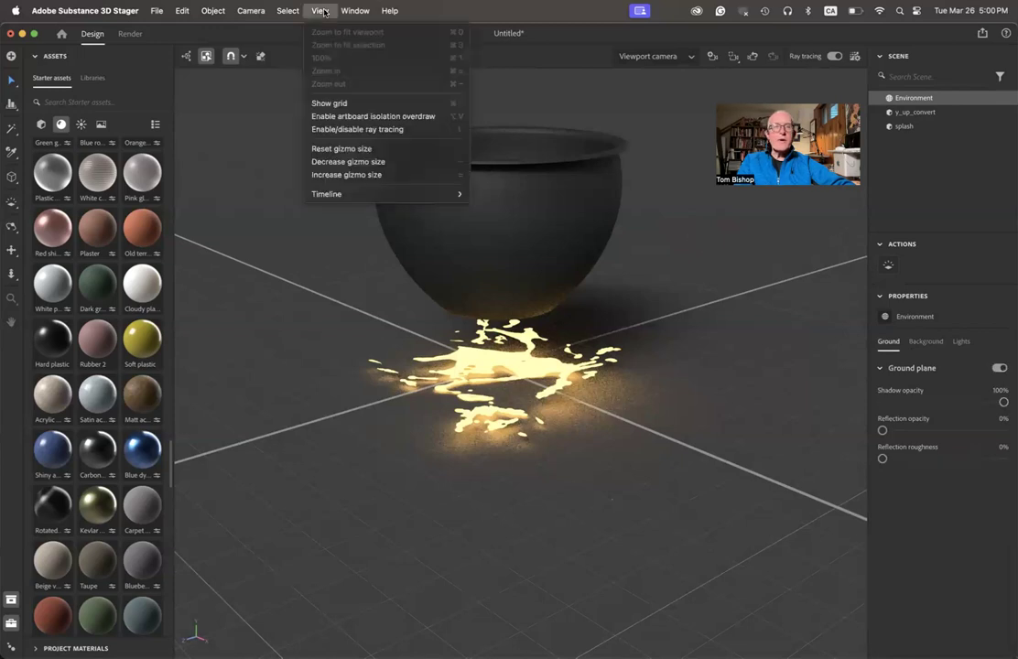
left_click(330, 104)
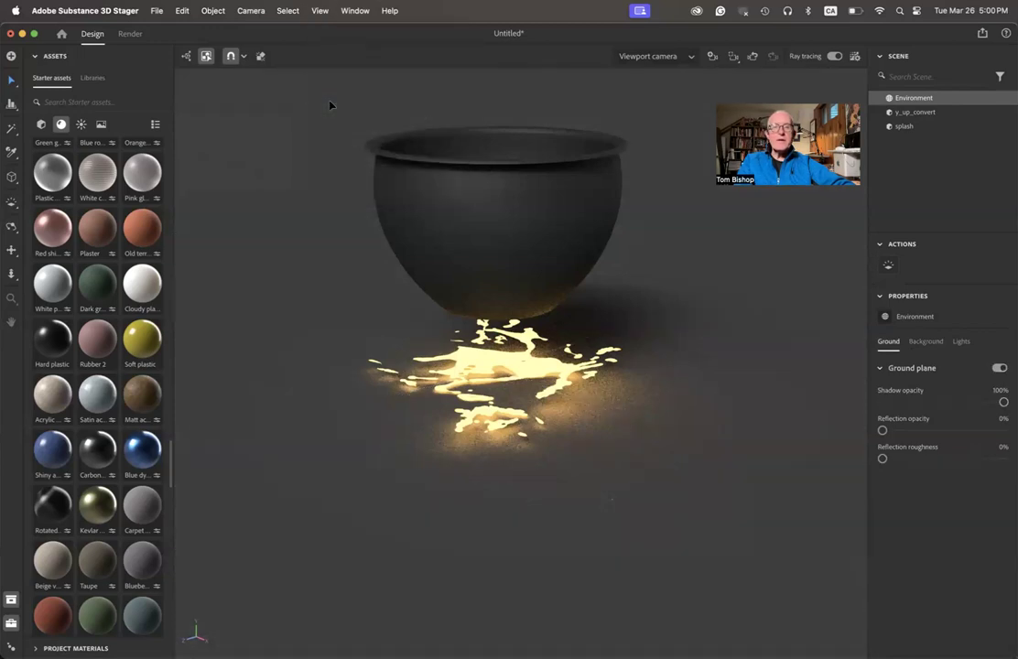
Set the environment background colour to near-black RGB 13,12,12
left_click(924, 346)
left_click(993, 367)
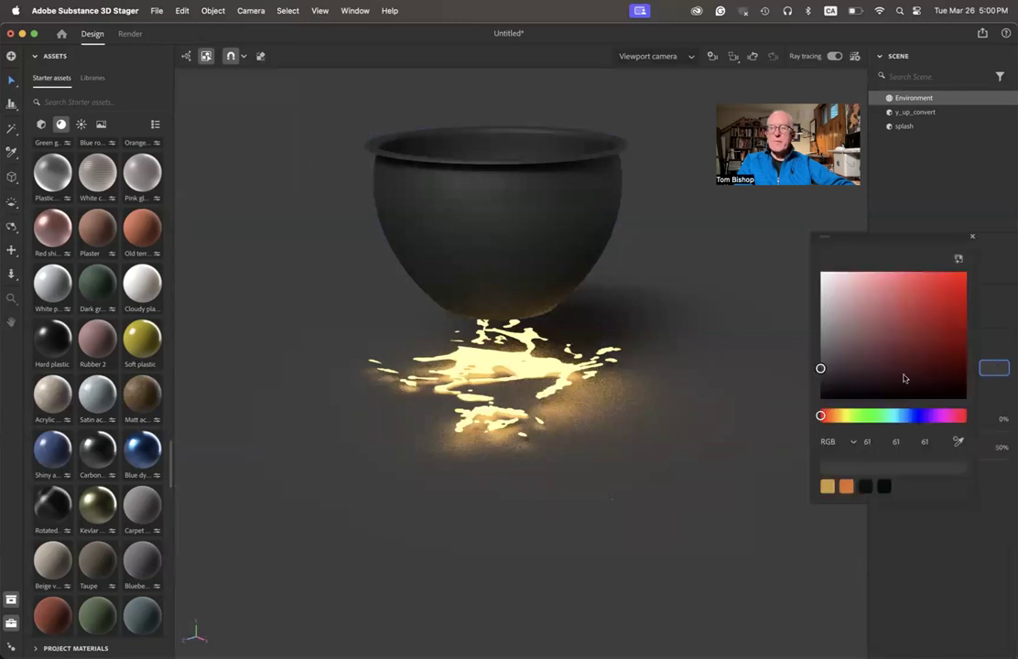
left_click(823, 394)
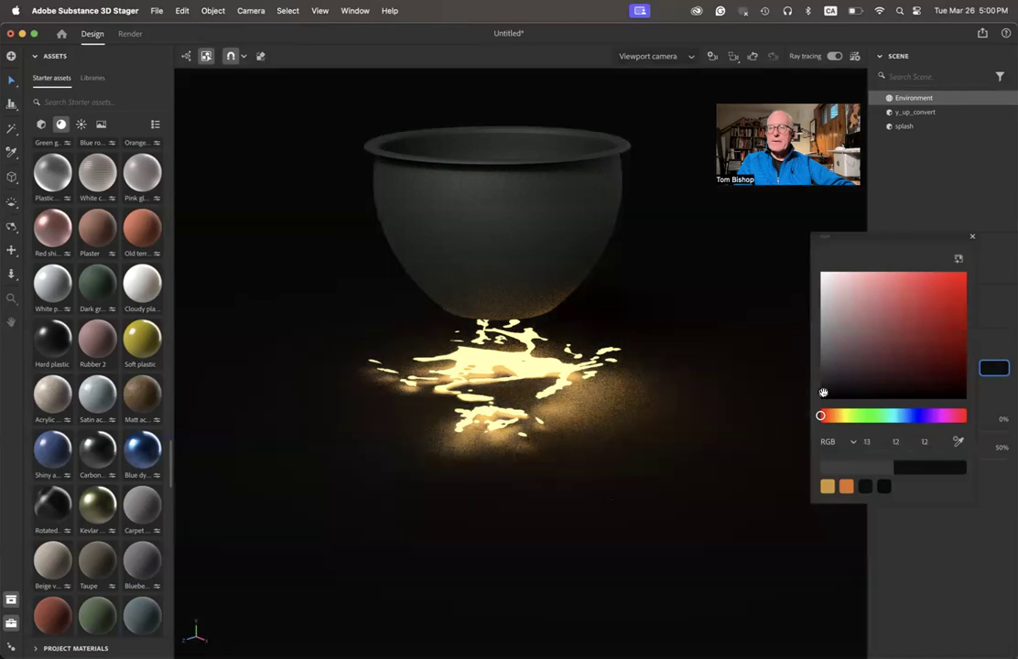
left_click(737, 345)
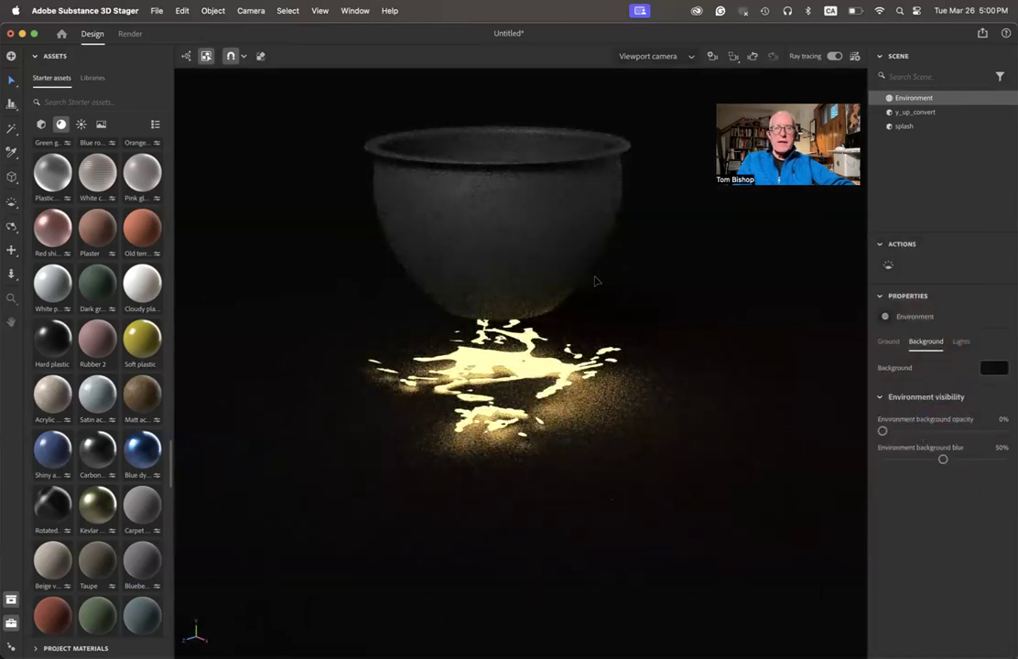
scroll(595, 281, "up", 3)
scroll(595, 281, "down", 5)
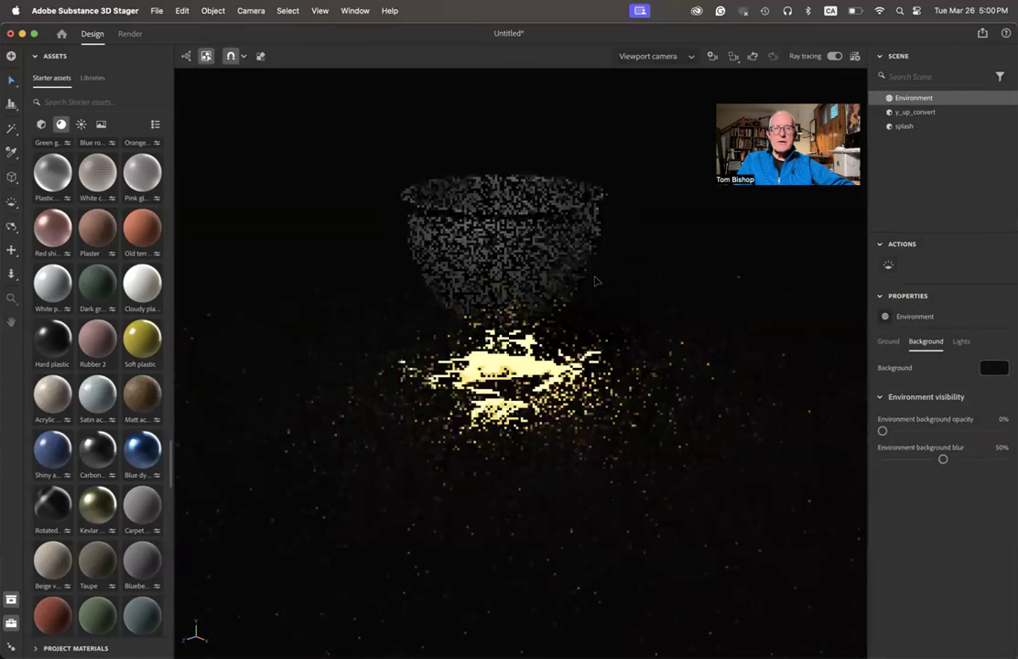
scroll(595, 281, "down", 2)
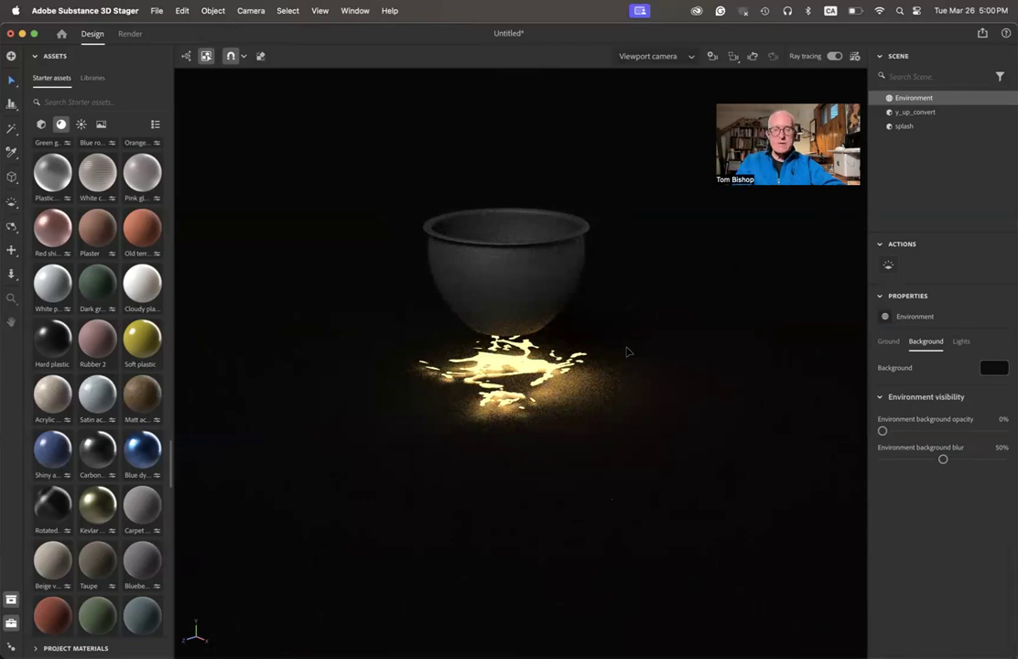
Switch to Photoshop and close the floating Info panel over the wavy stroke canvas
key("super+Tab")
key("super+Tab")
key("super+Tab")
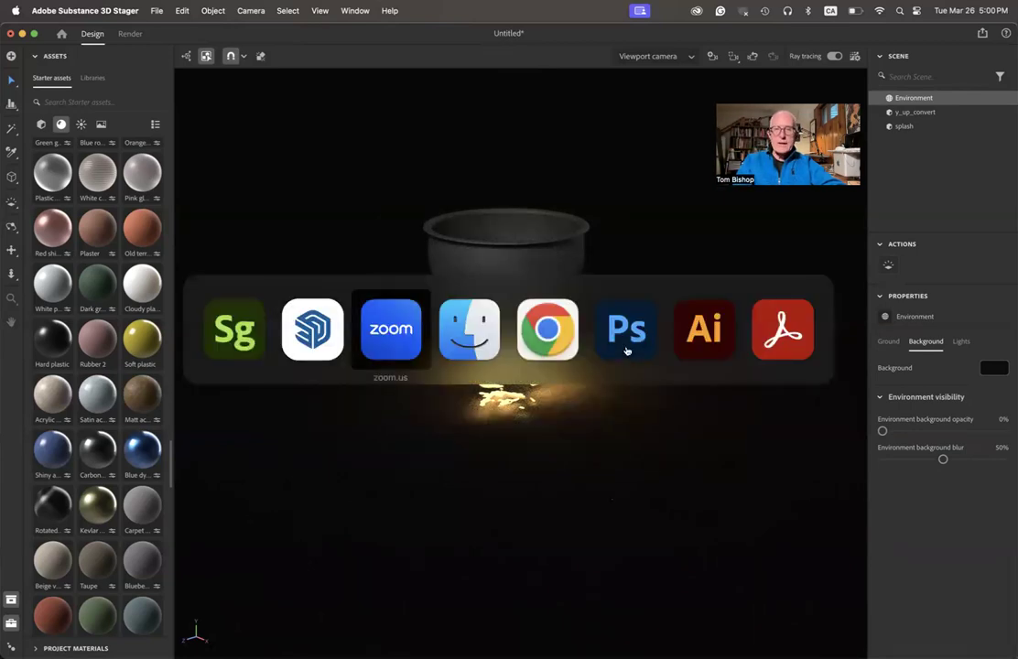
key("super+Tab")
key("super+Tab")
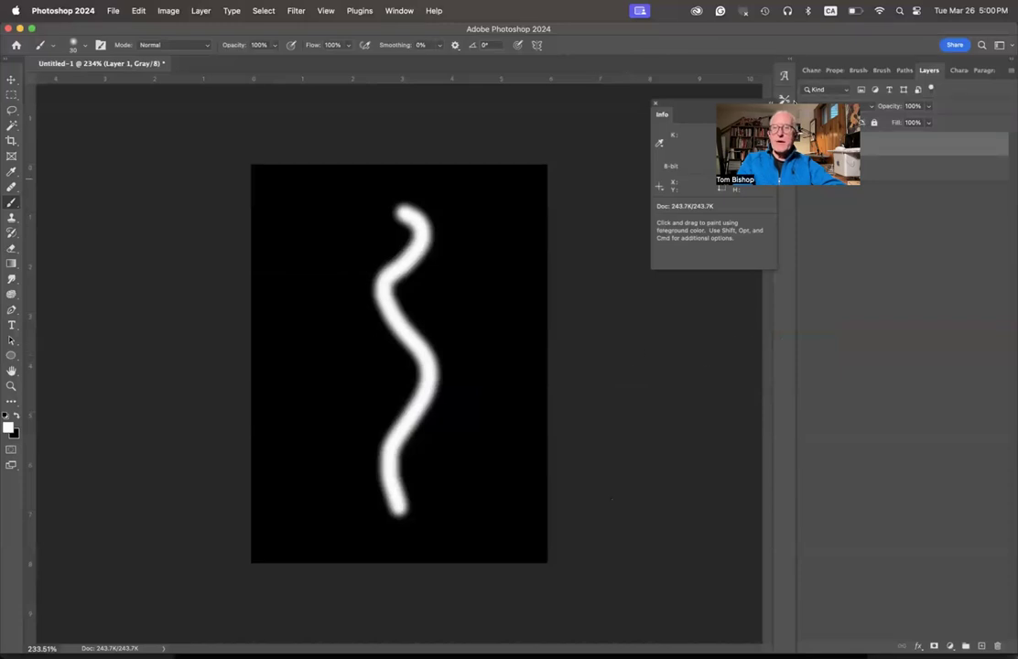
left_click(655, 105)
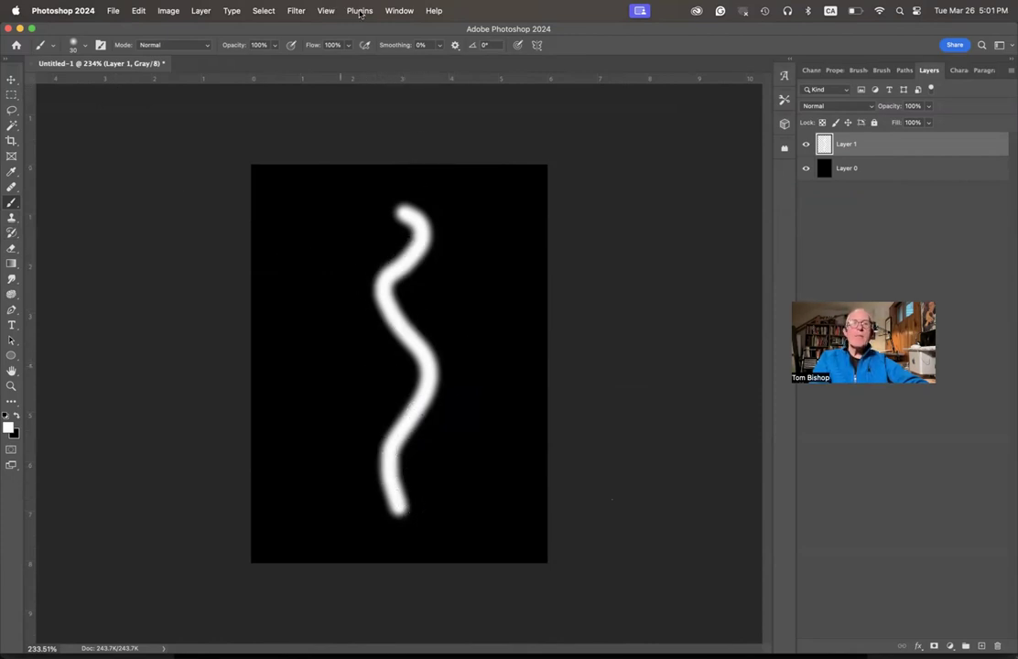
Apply a Blur Gallery Path Blur and stretch its path along the full stroke
left_click(296, 11)
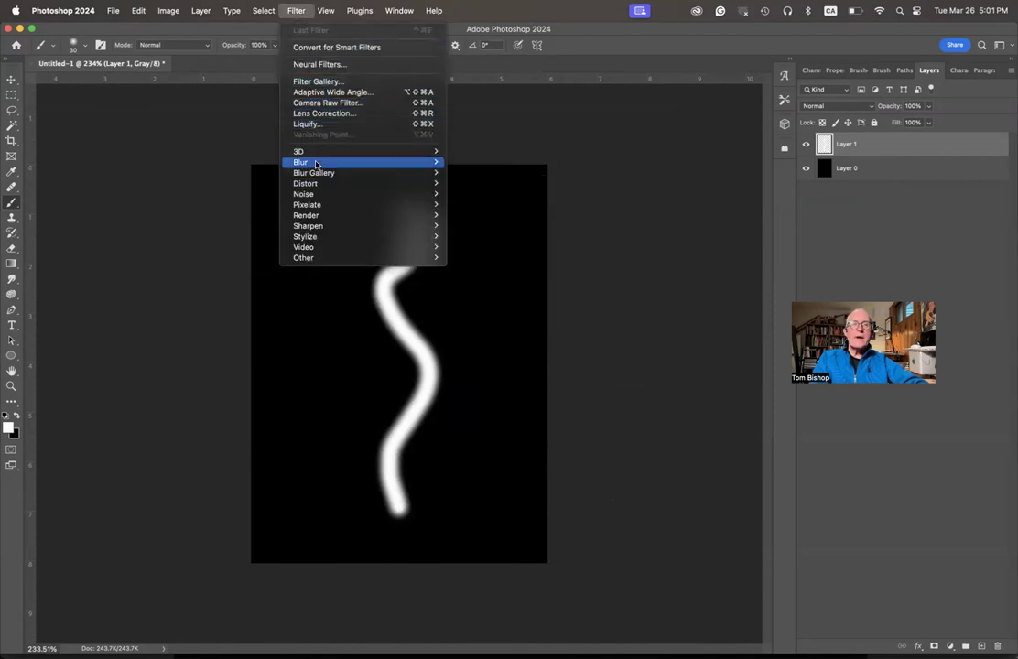
mouse_move(318, 180)
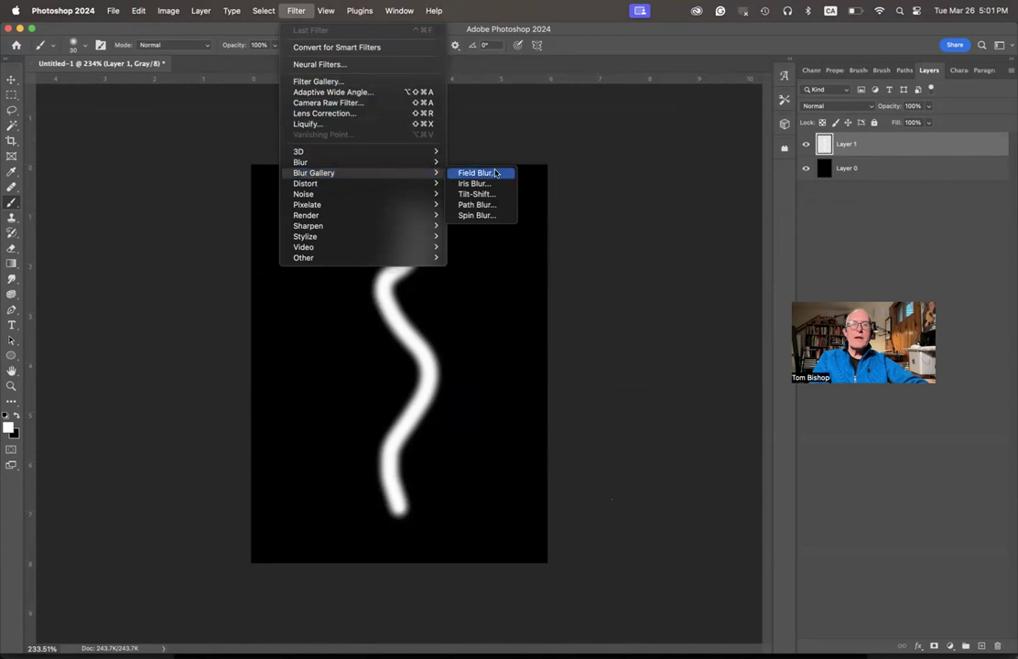
left_click(480, 204)
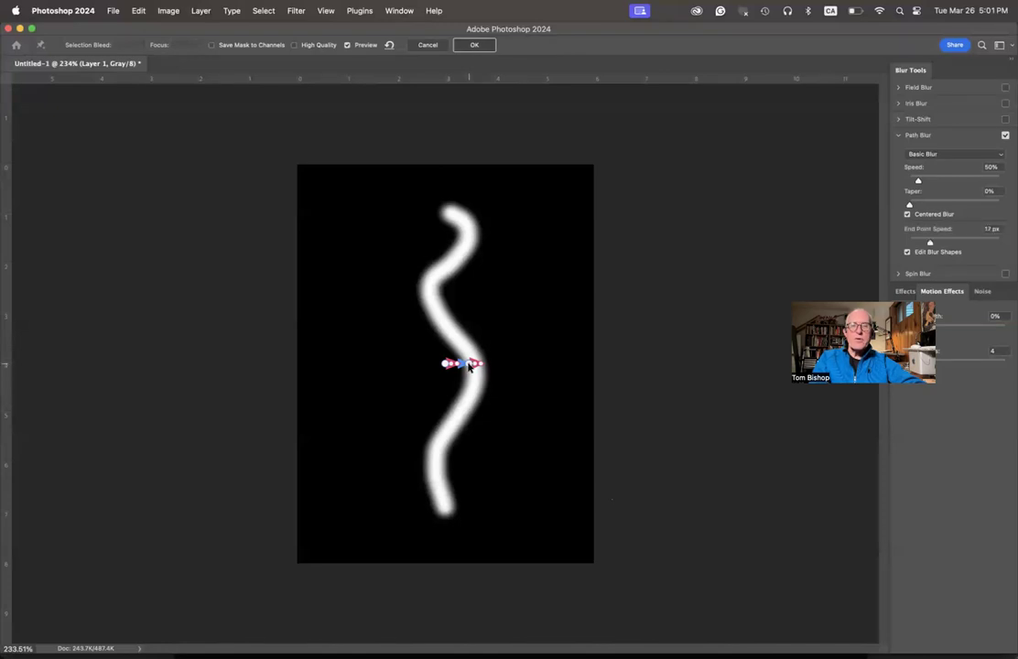
left_click_drag(473, 364, 448, 208)
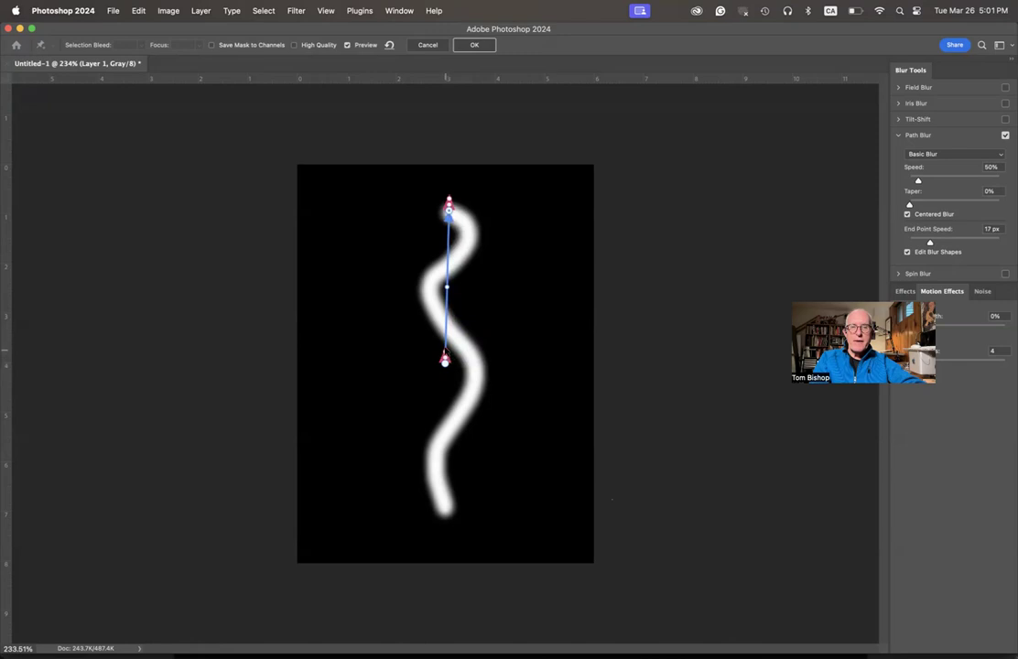
left_click_drag(445, 360, 438, 407)
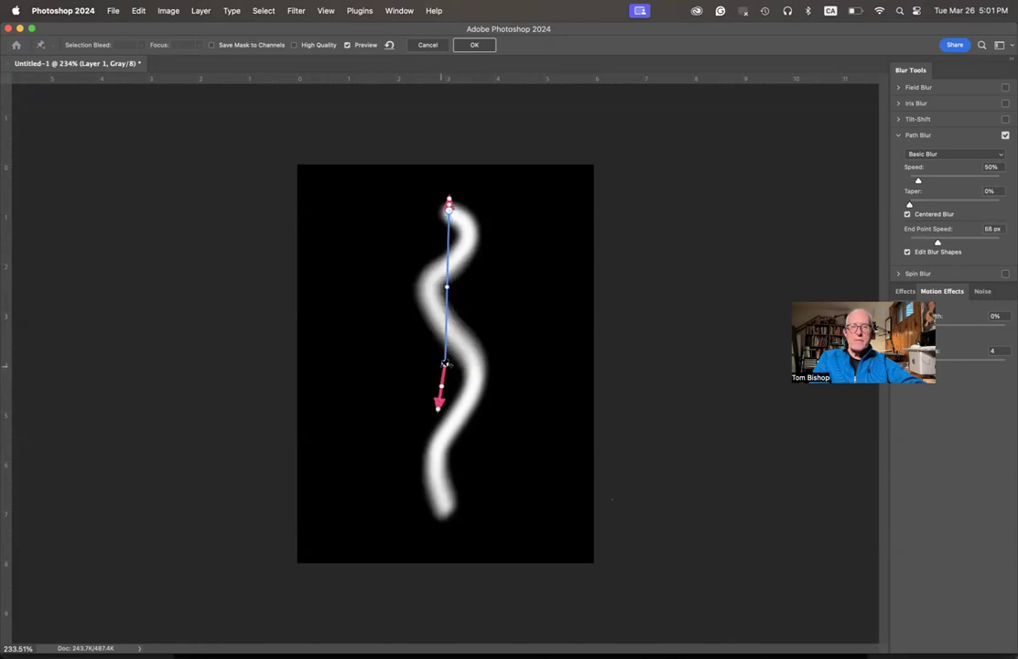
left_click(445, 362)
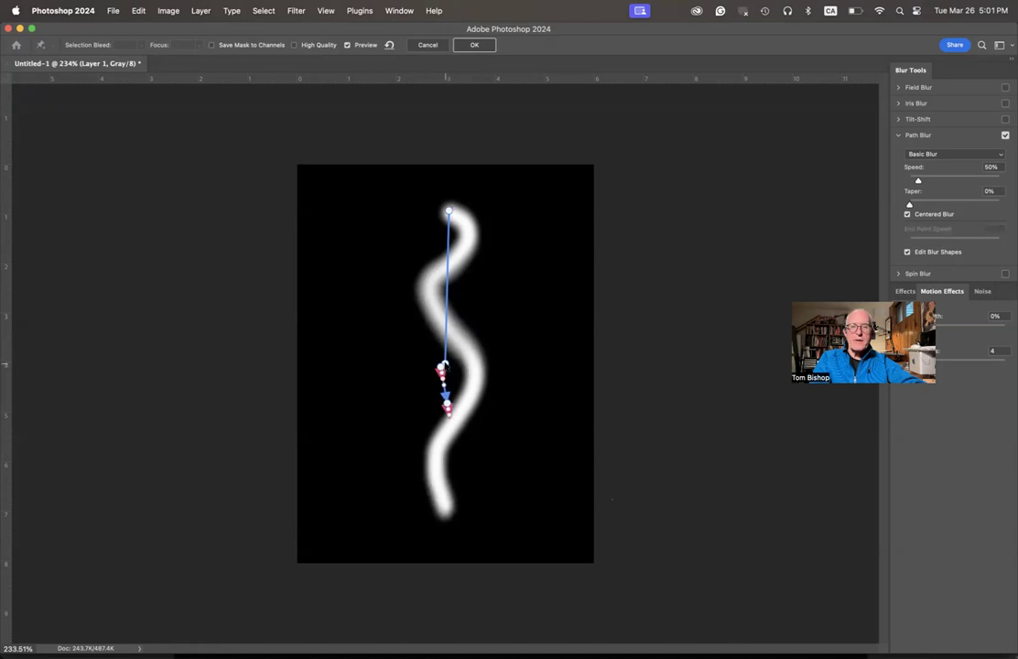
left_click_drag(443, 366, 442, 504)
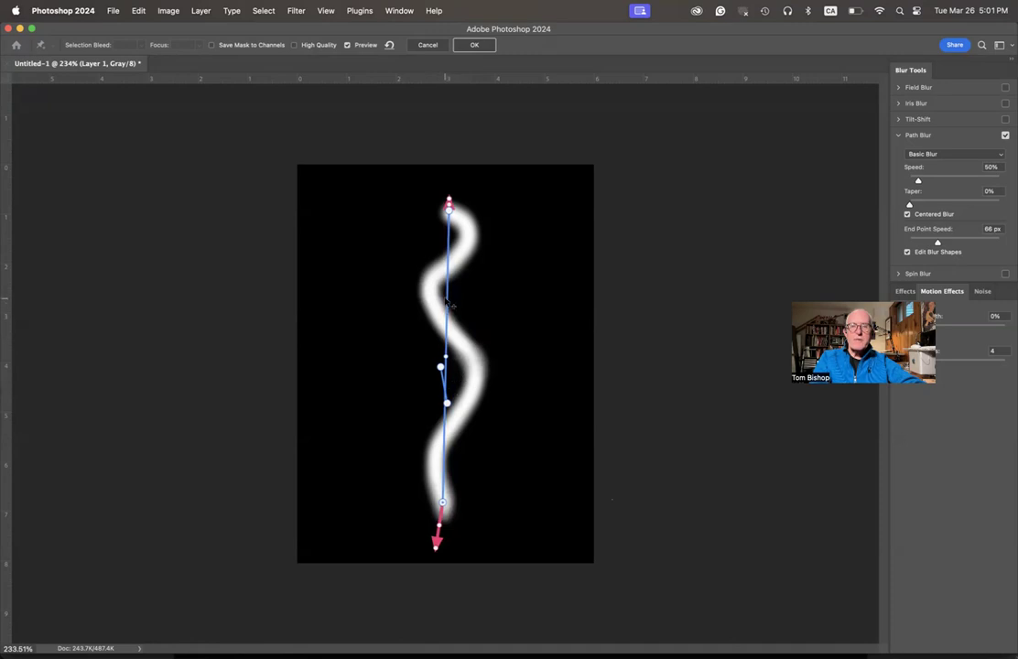
Curve the blur path onto the stroke and sweep its ends outward, End Point Speed 214 px
mouse_move(446, 302)
left_mouse_down()
mouse_move(427, 292)
mouse_move(469, 244)
left_mouse_up()
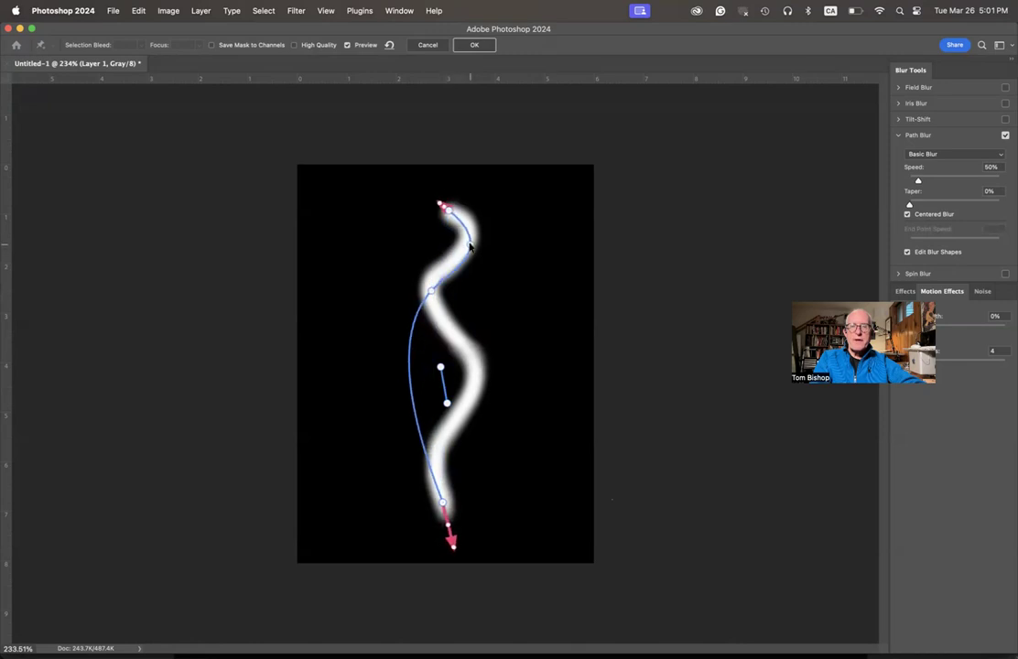
left_click_drag(411, 374, 470, 372)
left_click_drag(474, 421, 436, 446)
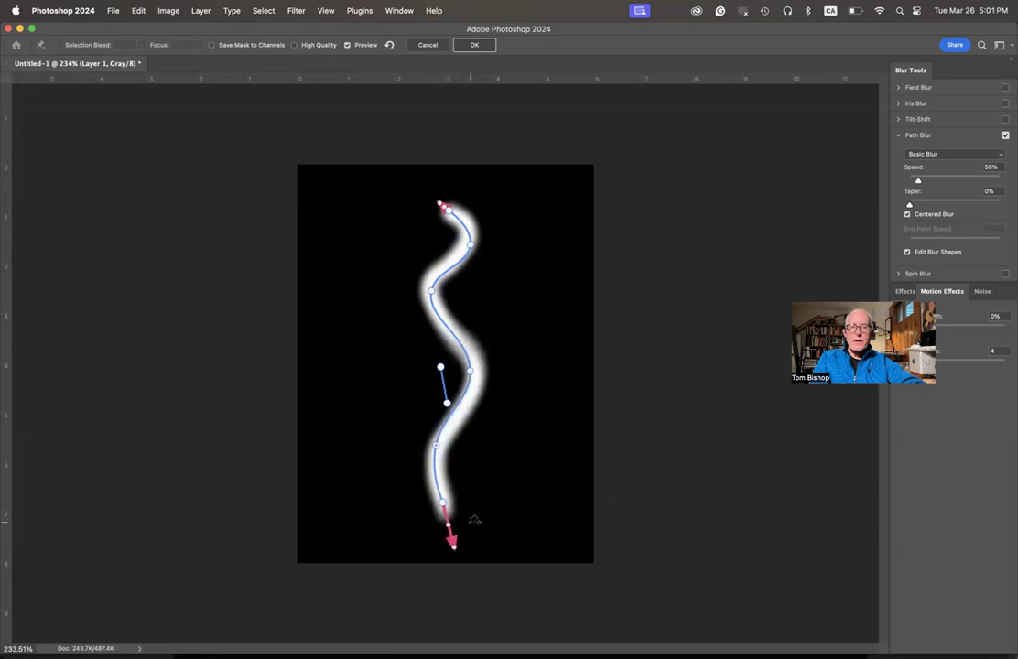
left_click_drag(454, 551, 112, 503)
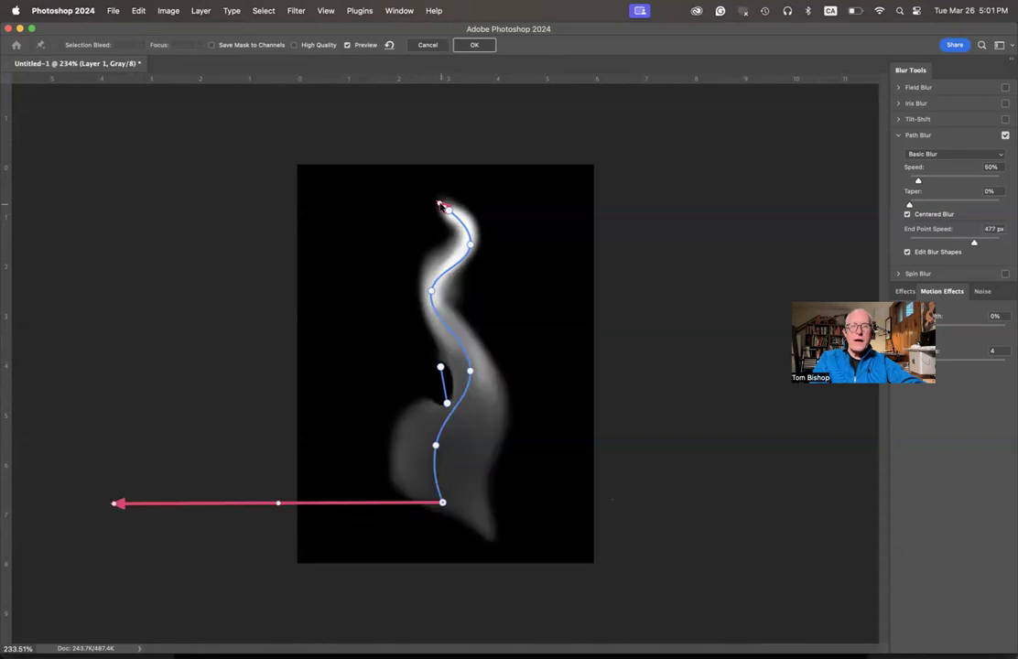
left_click_drag(440, 206, 804, 210)
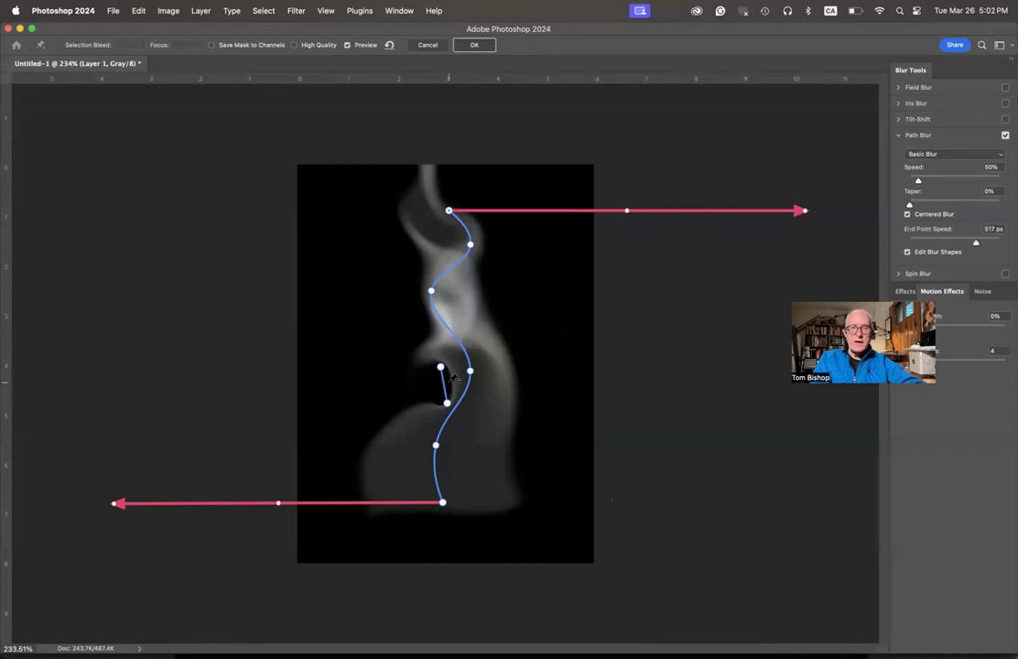
left_click_drag(460, 413, 433, 422)
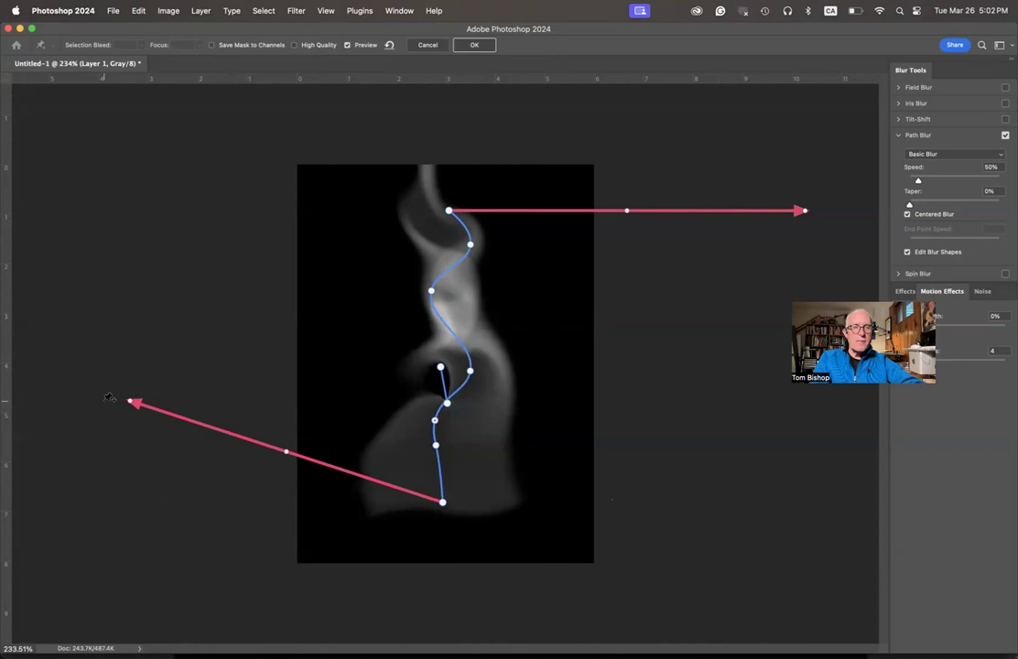
left_click_drag(131, 402, 299, 478)
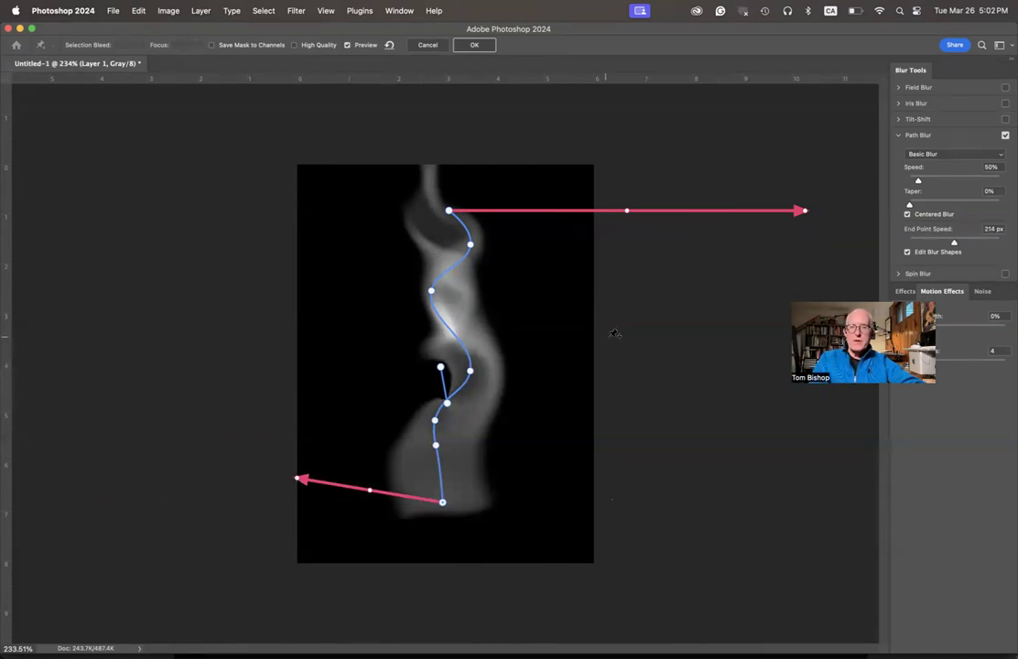
Apply the blur, hide Layer 0, quick-export a PNG replacing Smoke.png, and return to Stager
left_click(477, 45)
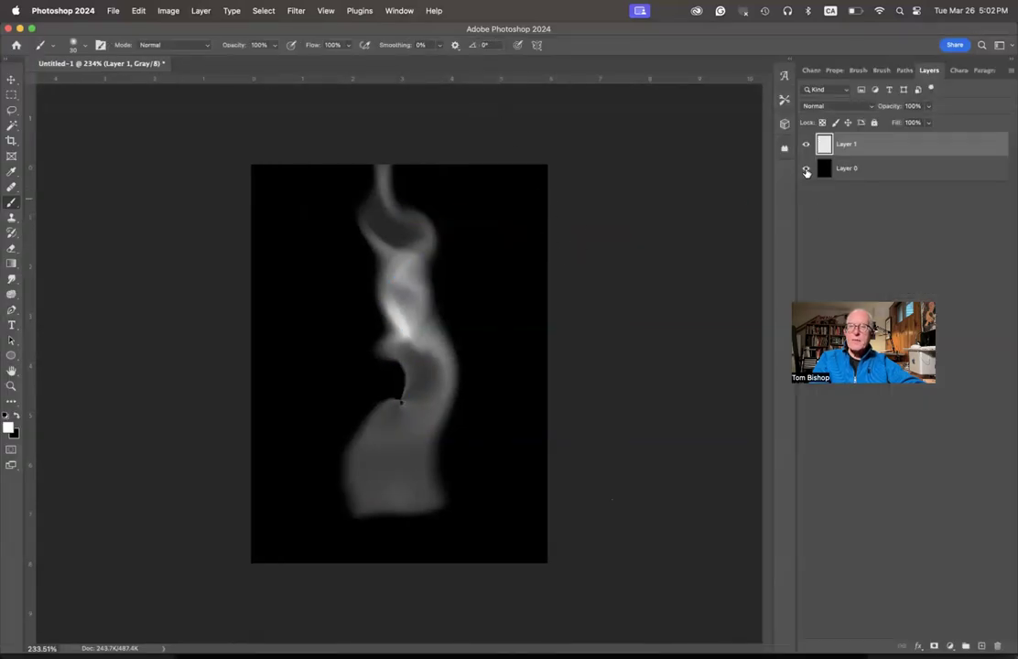
left_click(806, 169)
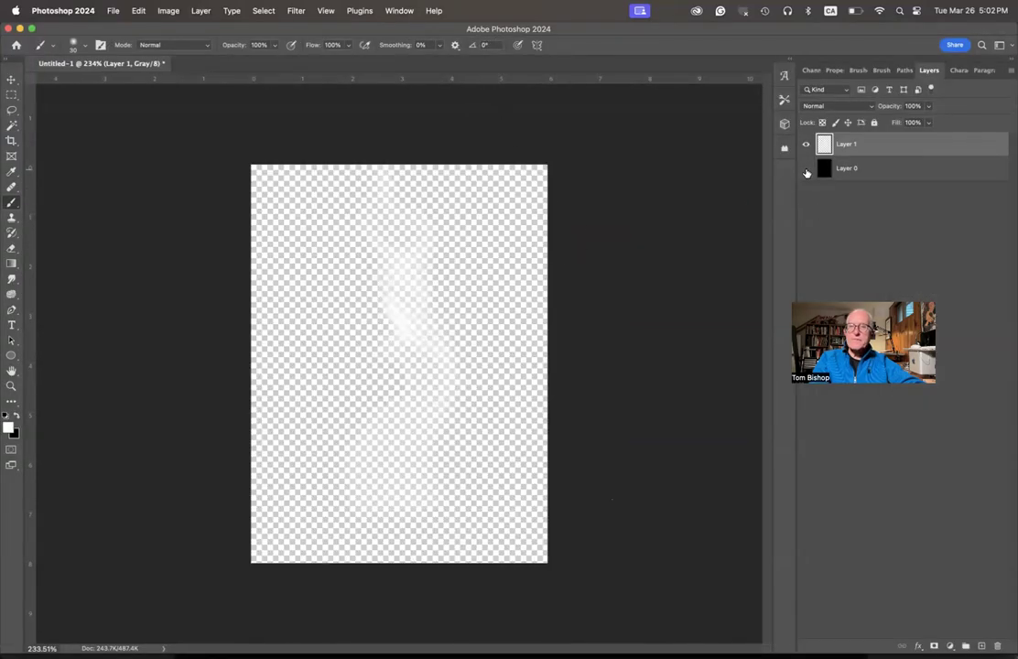
left_click(116, 11)
mouse_move(124, 203)
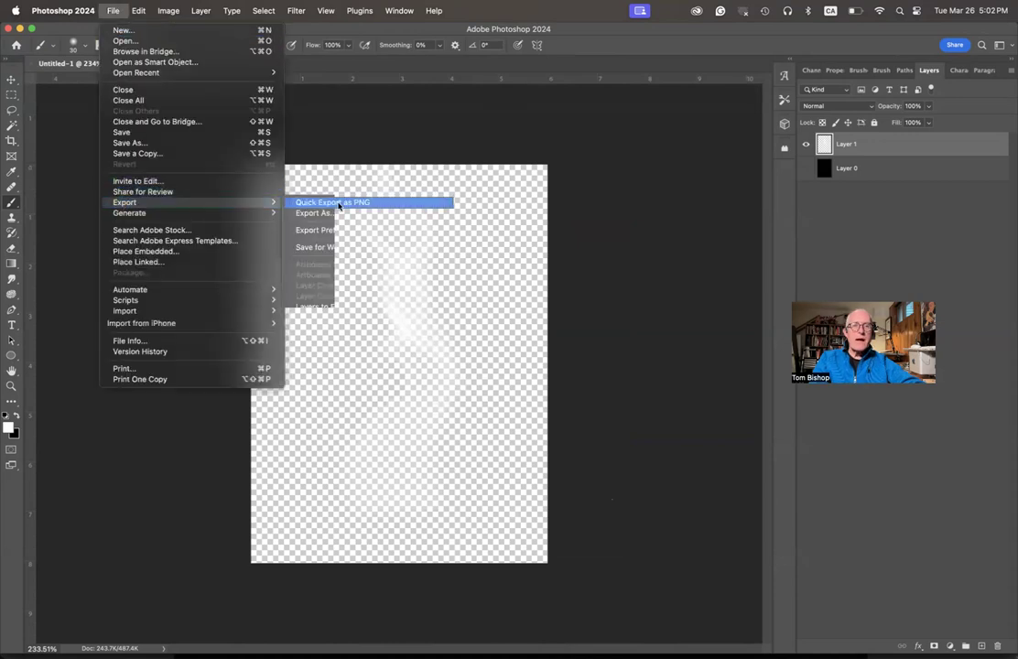
left_click(339, 203)
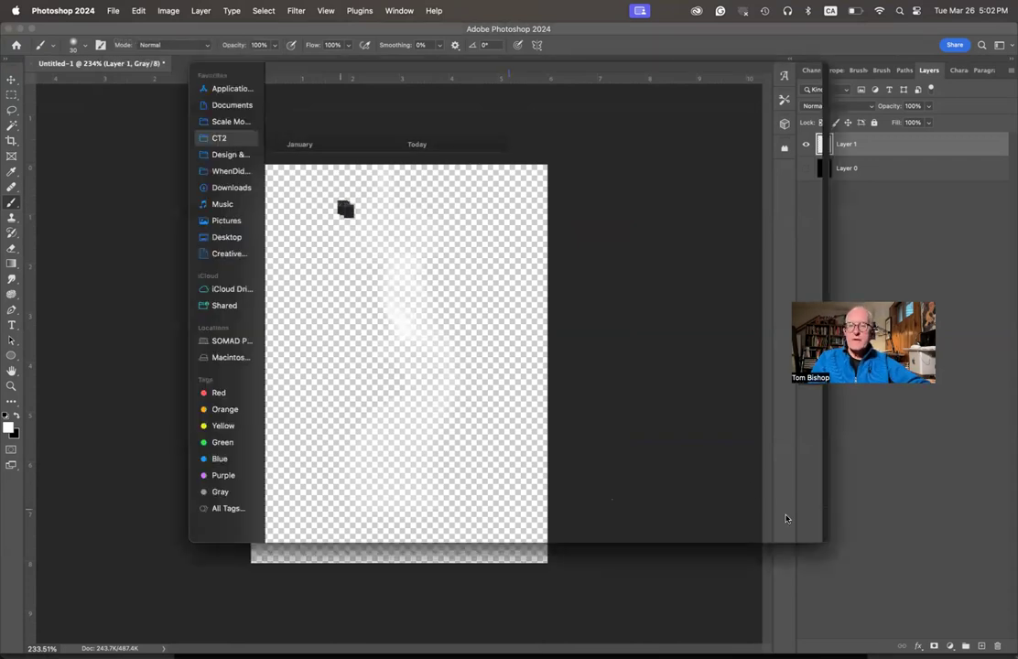
left_click(795, 525)
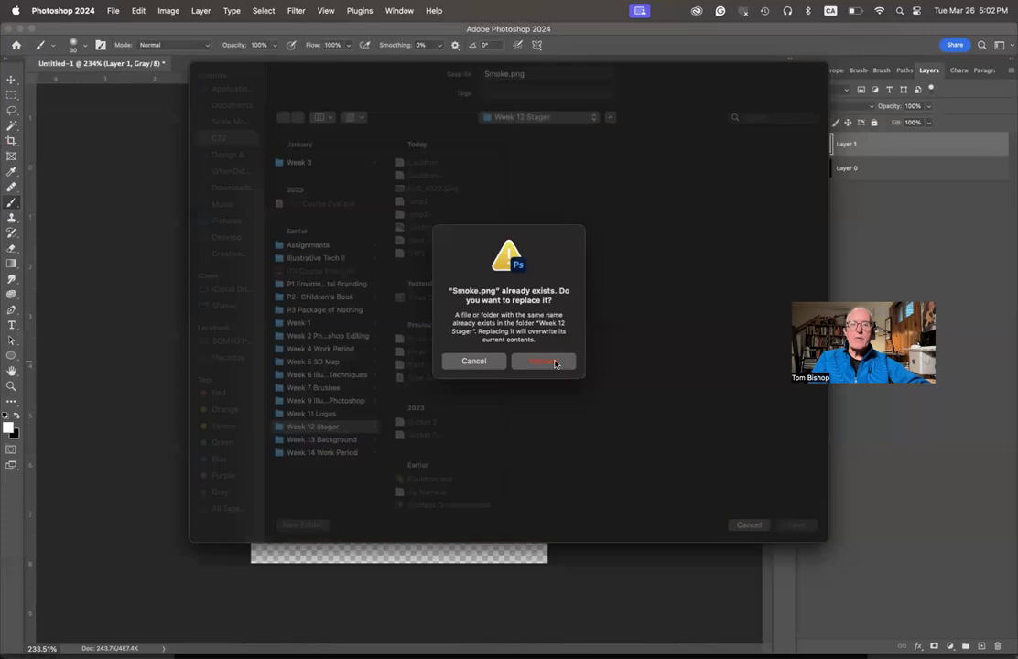
left_click(543, 361)
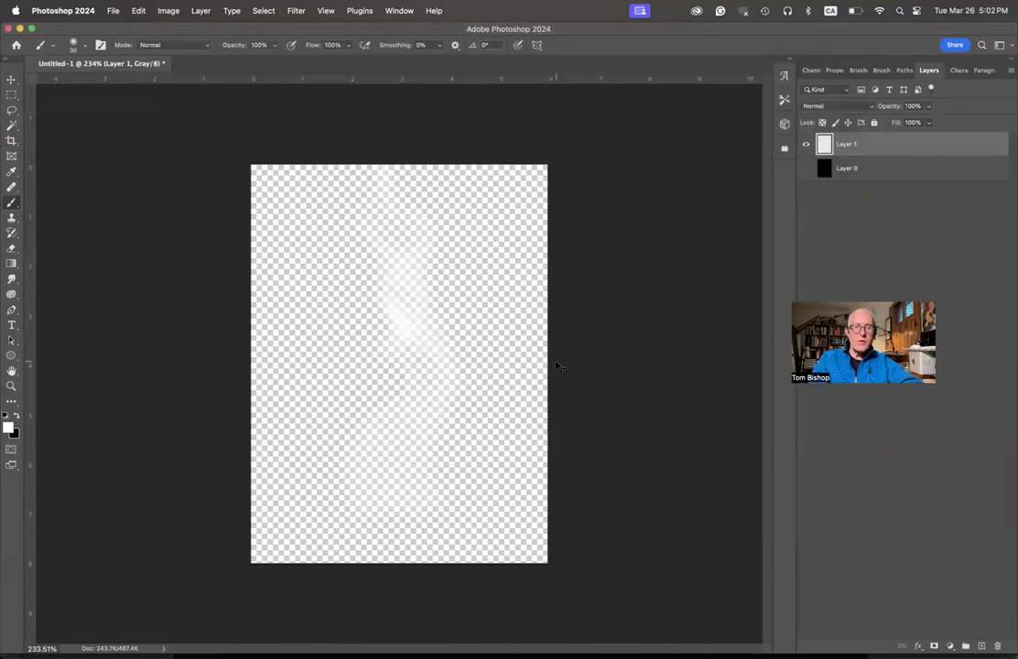
key("super+Tab")
key("super+Tab")
key("super+shift+Tab")
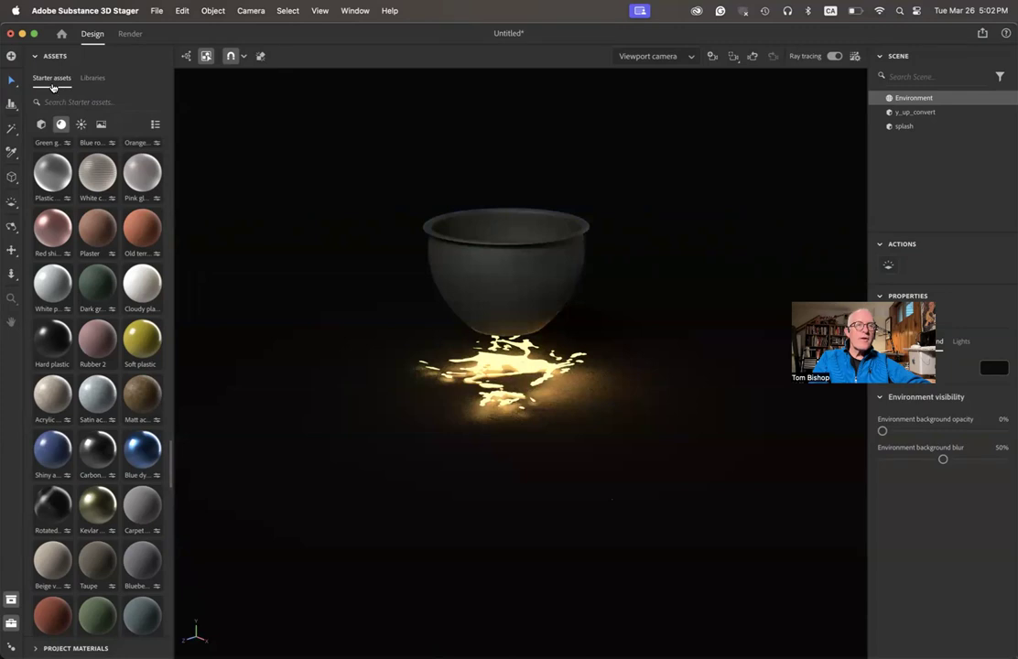
Add a Plane from the Basic shapes 3D models in Starter assets
left_click(41, 124)
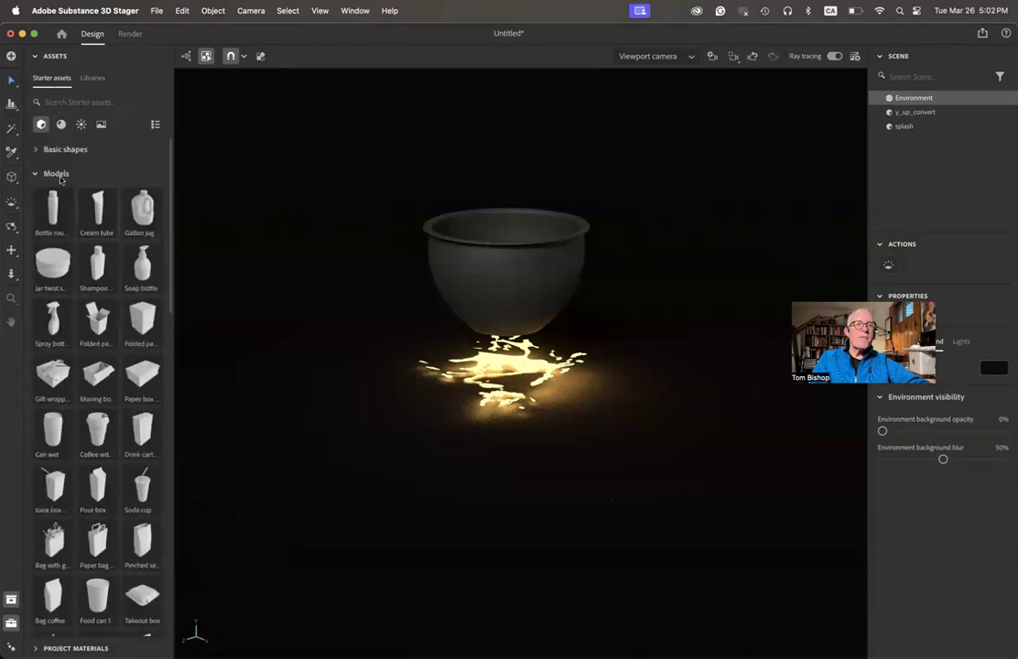
left_click(36, 150)
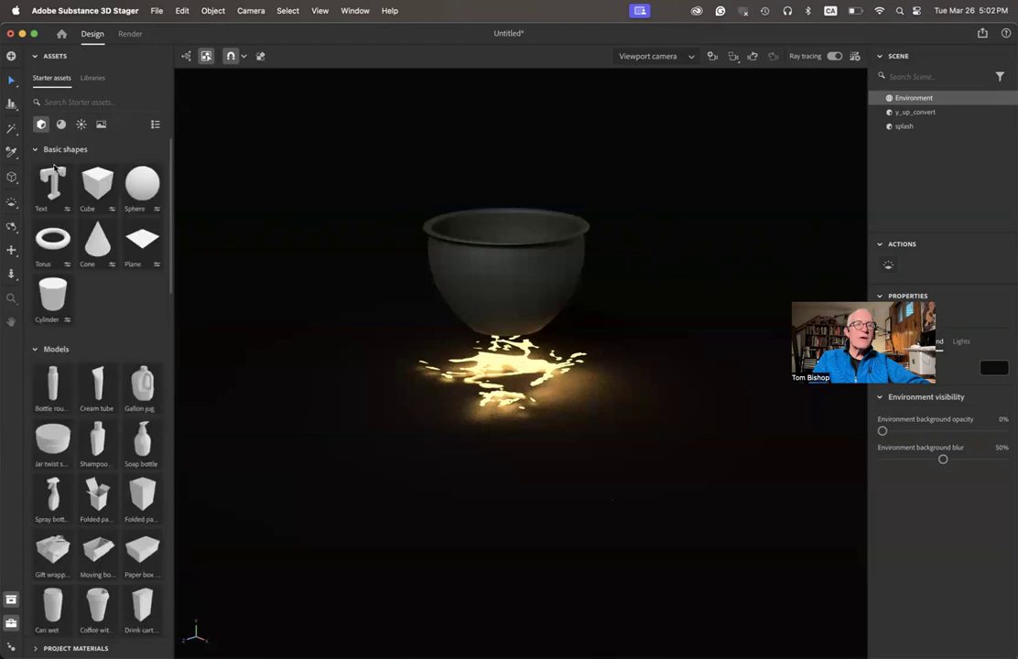
left_click(142, 240)
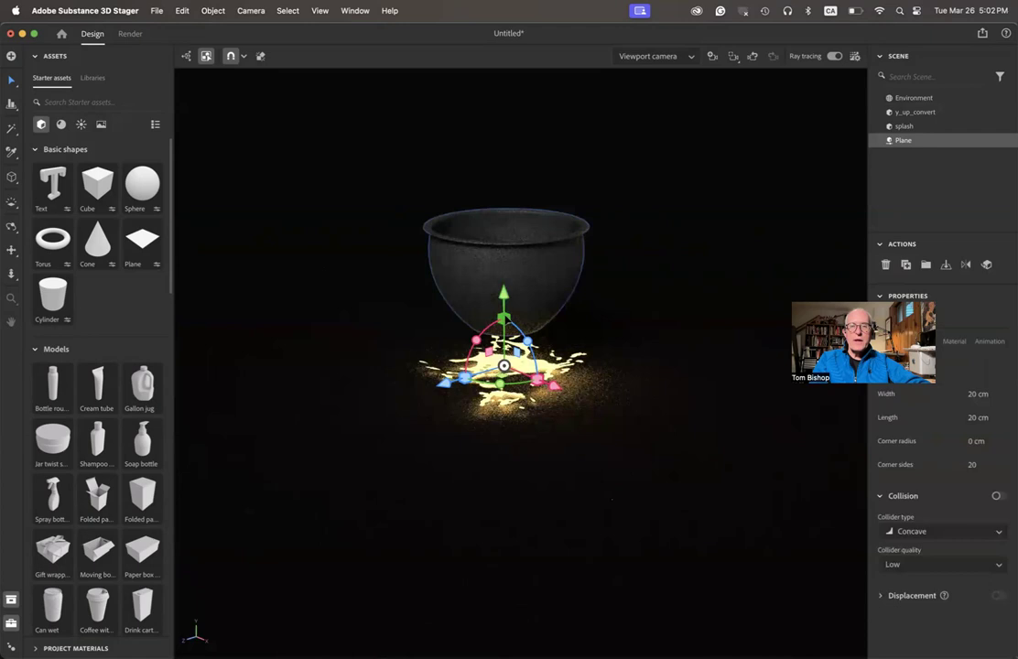
Scale the plane up into a flat square spanning the splash under the cauldron
left_click_drag(503, 317, 918, 174)
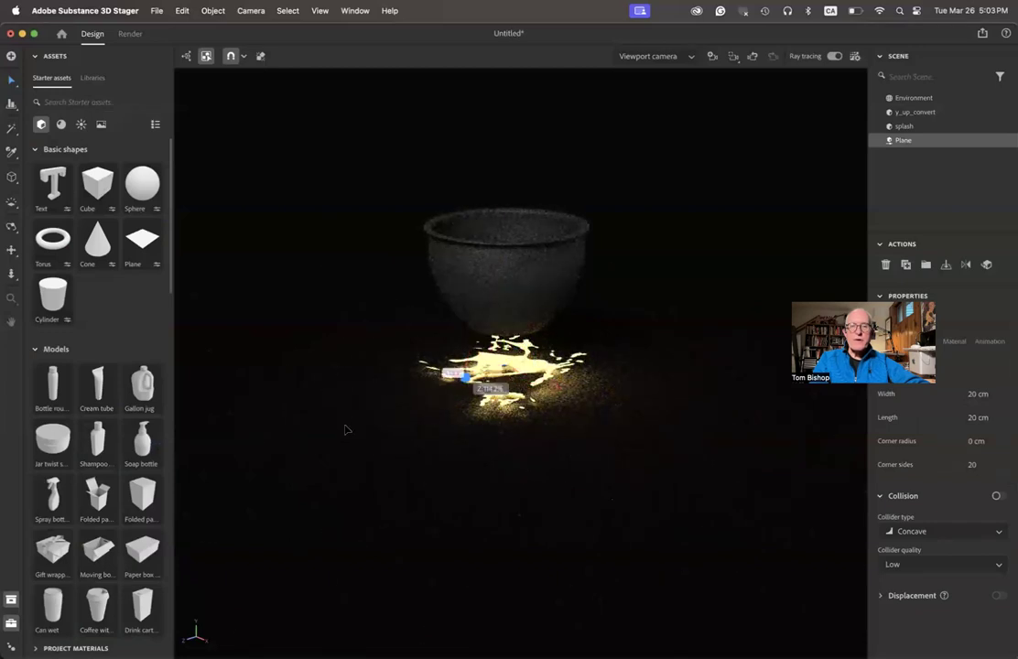
left_click_drag(346, 429, 256, 518)
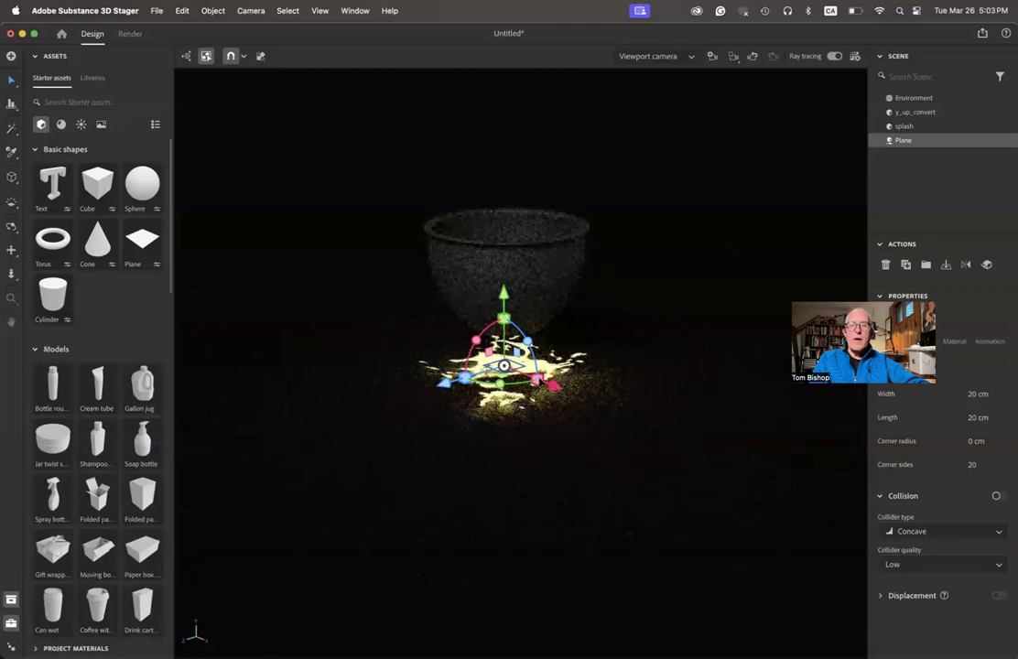
left_click_drag(621, 409, 722, 464)
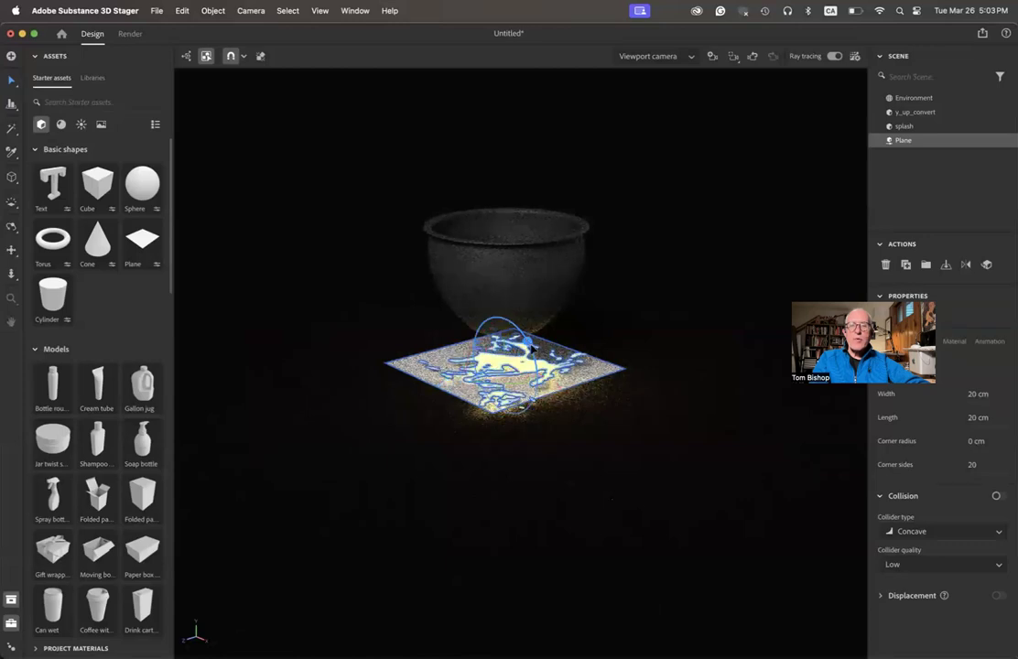
Rotate the plane upright facing the camera and lift it above the cauldron rim
mouse_move(531, 346)
left_mouse_down()
mouse_move(571, 449)
mouse_move(559, 415)
left_mouse_up()
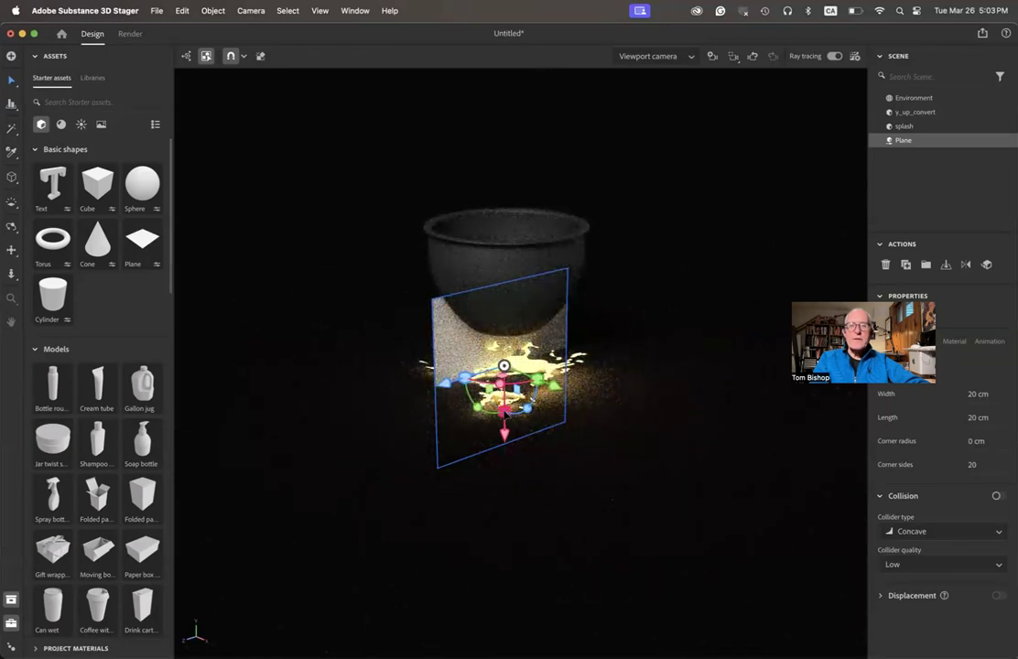
left_click_drag(499, 382, 462, 380)
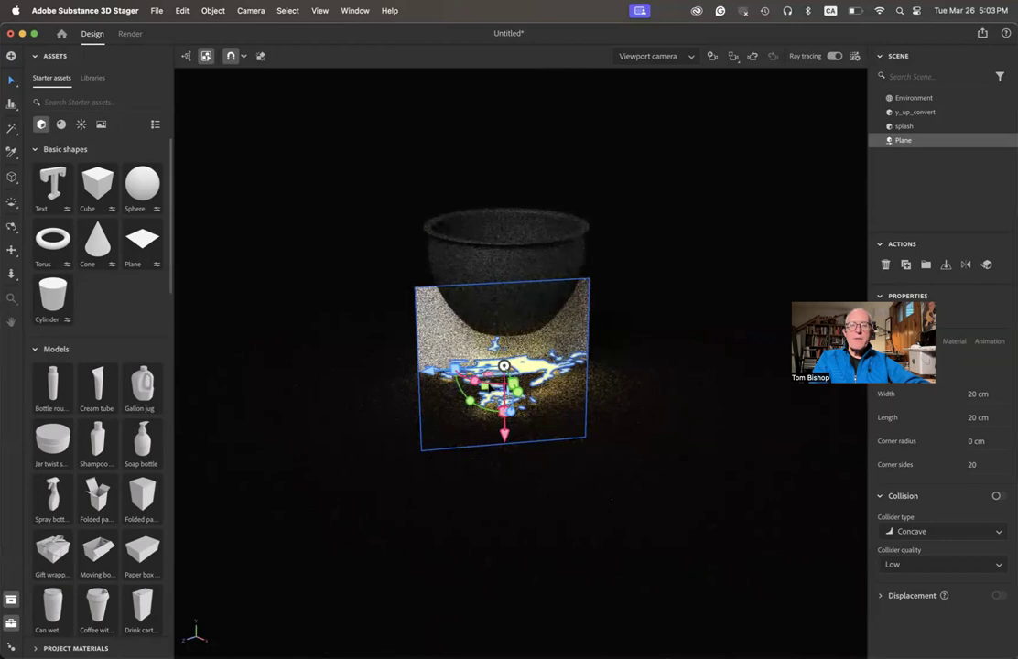
left_click_drag(504, 435, 503, 265)
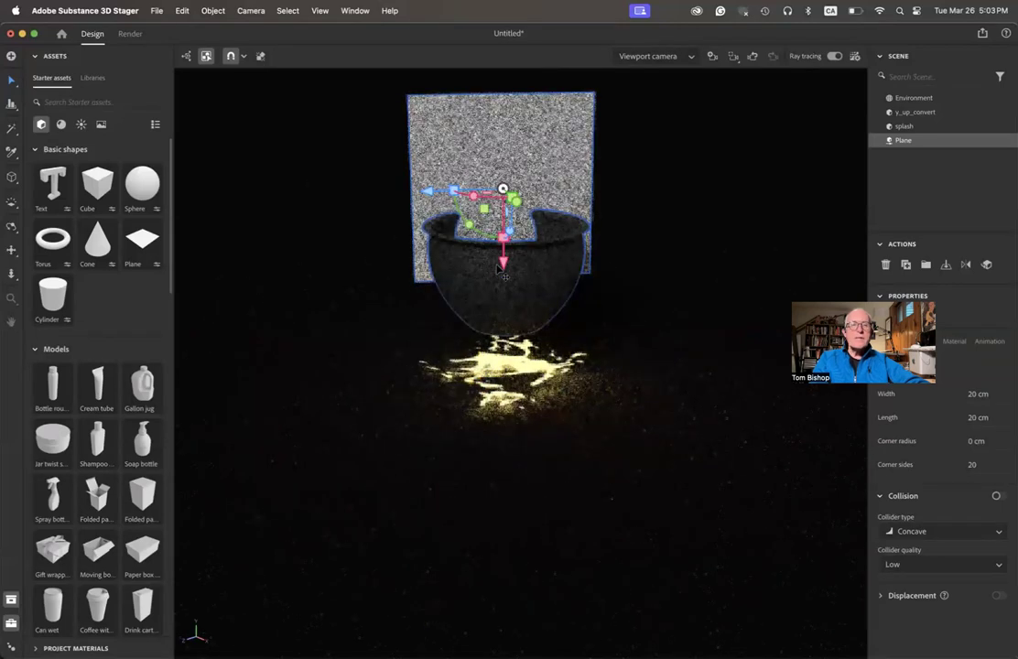
Apply the Glass basic material to the upright Plane
left_click(61, 126)
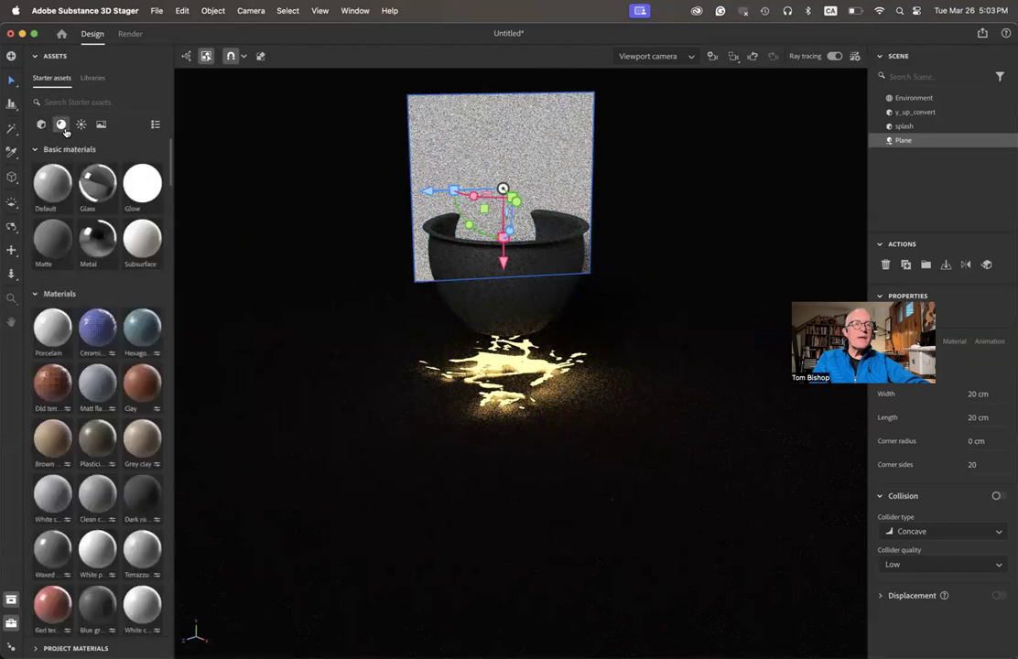
left_click(100, 187)
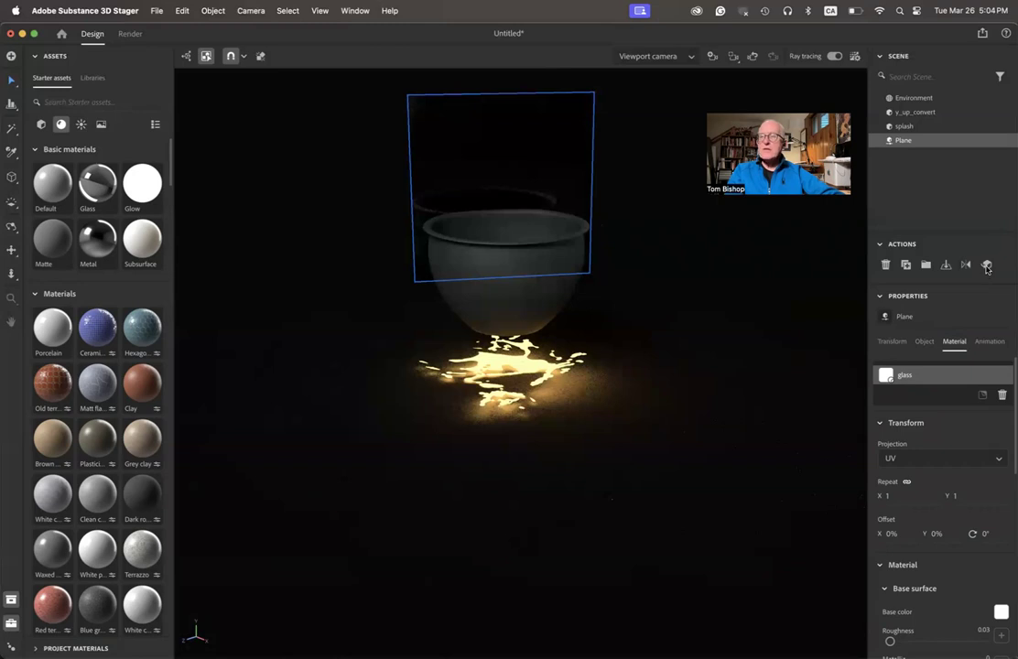
left_click(986, 265)
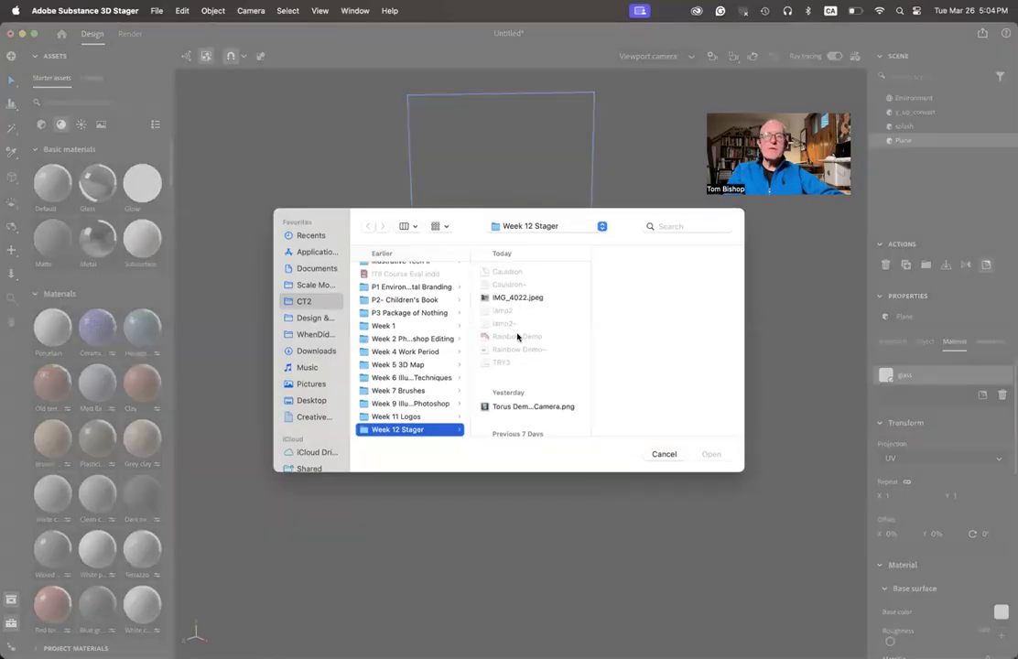
Place Smoke.png from the Week 12 Stager folder onto the glass plane as a graphic
scroll(517, 337, "down", 5)
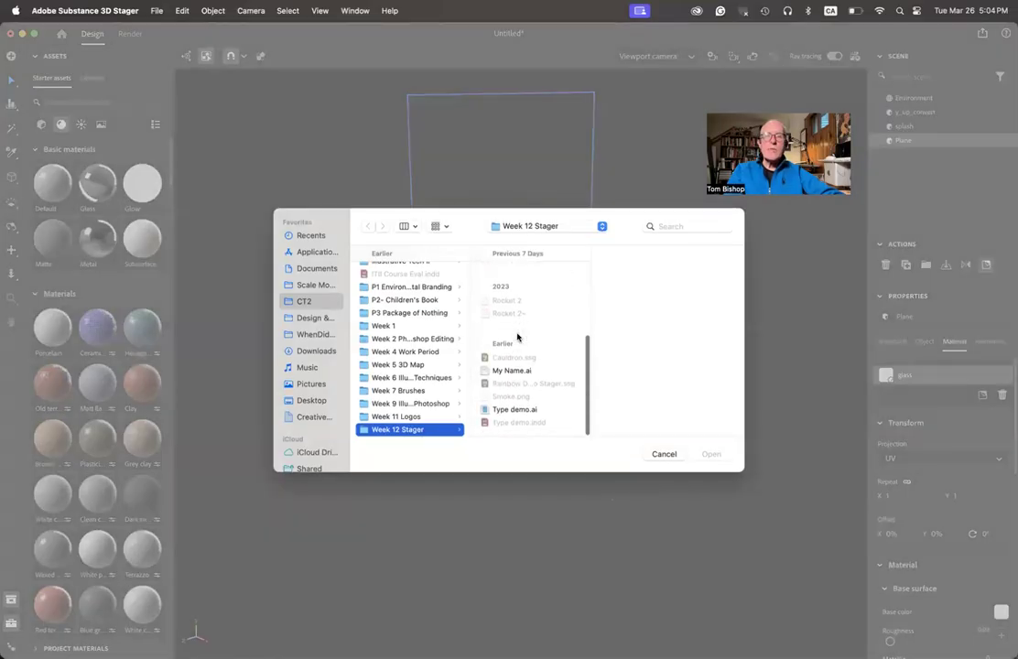
scroll(517, 337, "up", 5)
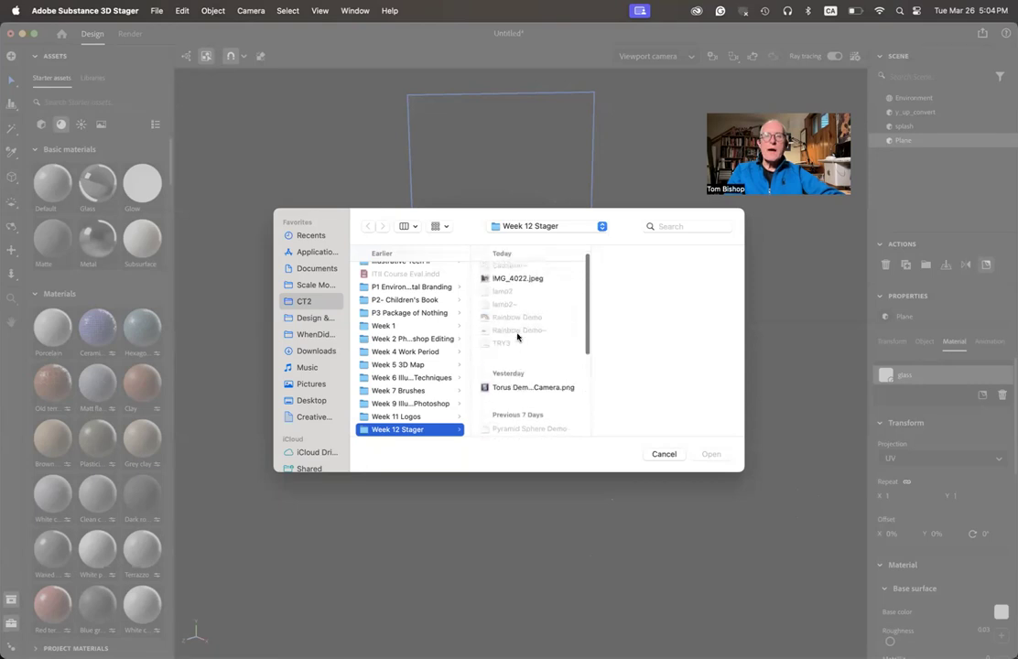
scroll(517, 336, "down", 5)
left_click(405, 417)
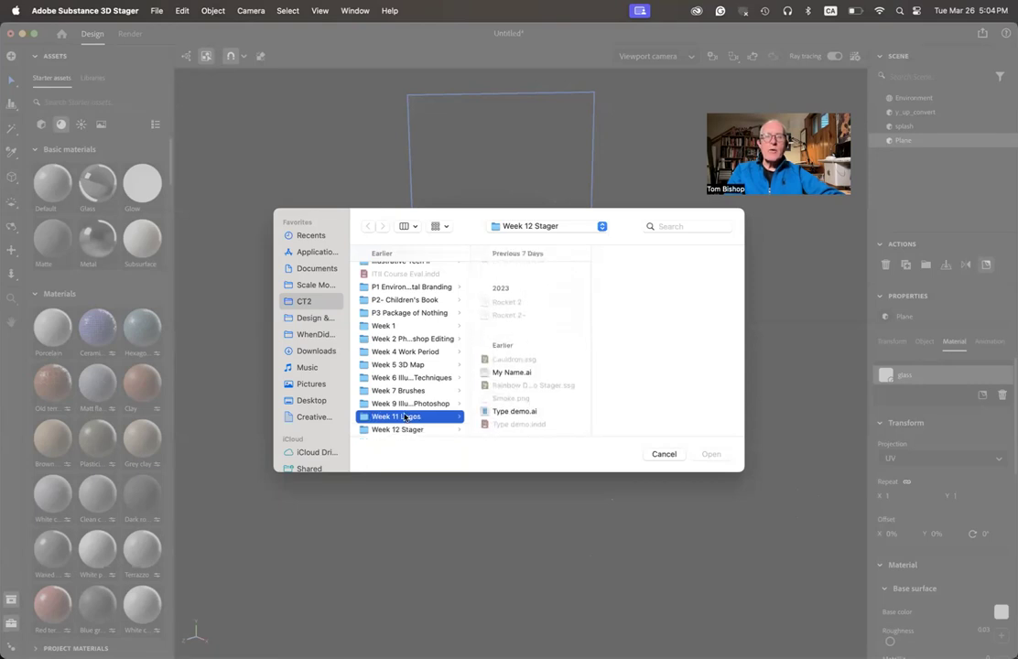
left_click(402, 429)
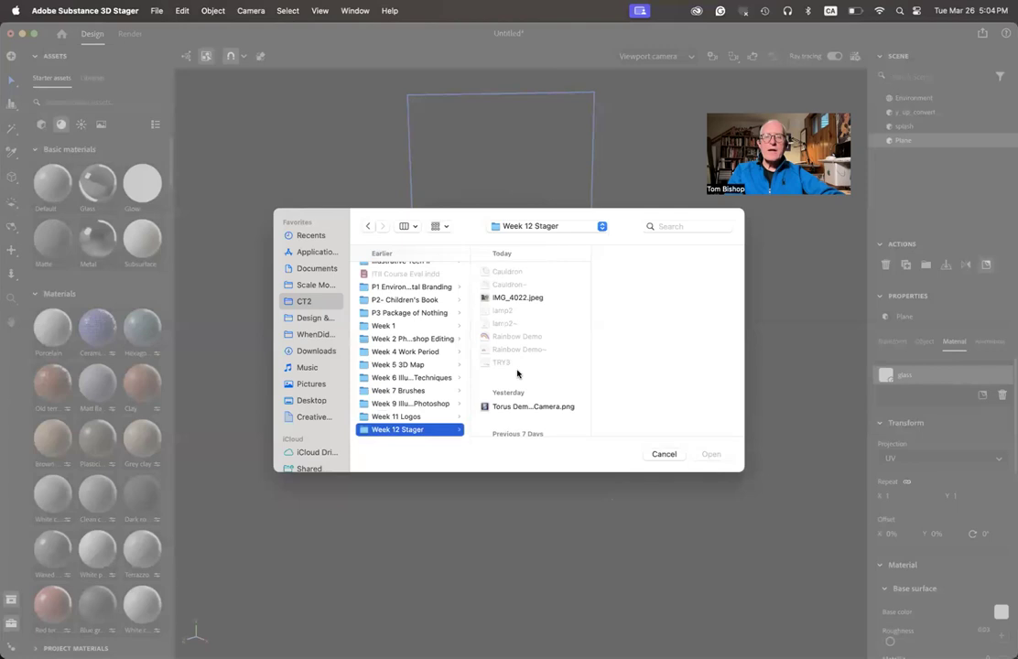
scroll(518, 375, "down", 5)
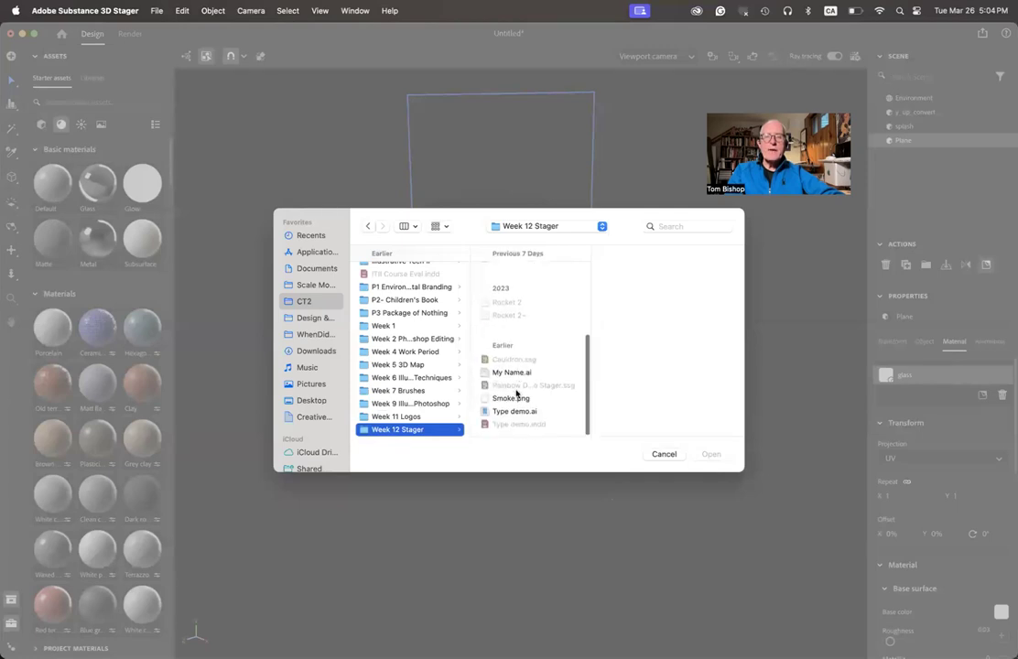
left_click(515, 399)
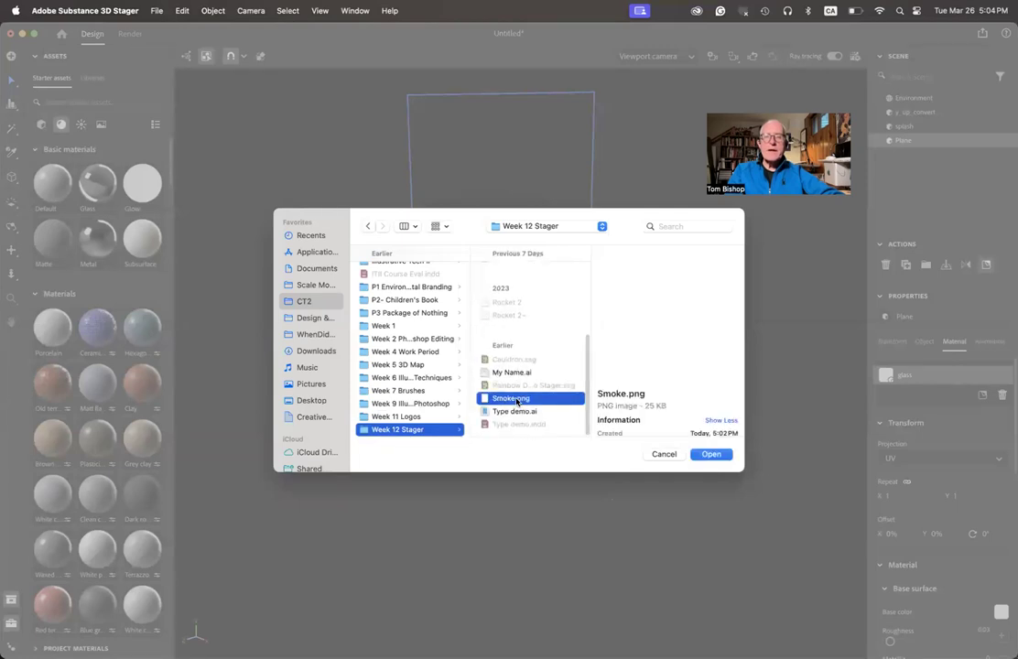
left_click(718, 457)
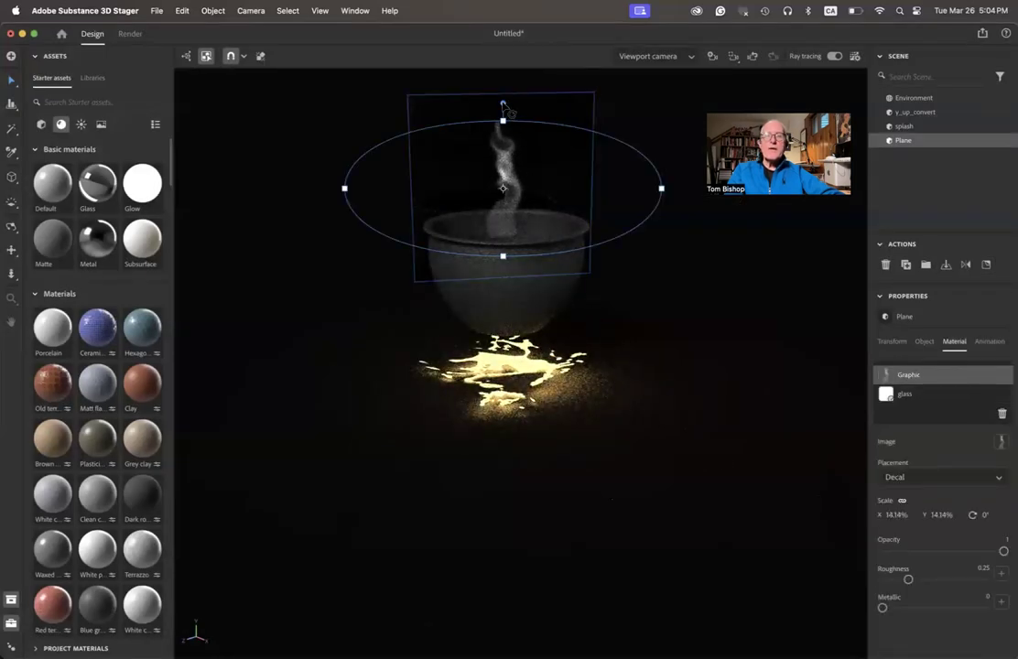
Rotate the smoke decal to about 9° and widen it to 15.69% Scale X
mouse_move(504, 105)
left_mouse_down()
mouse_move(529, 114)
mouse_move(521, 113)
left_mouse_up()
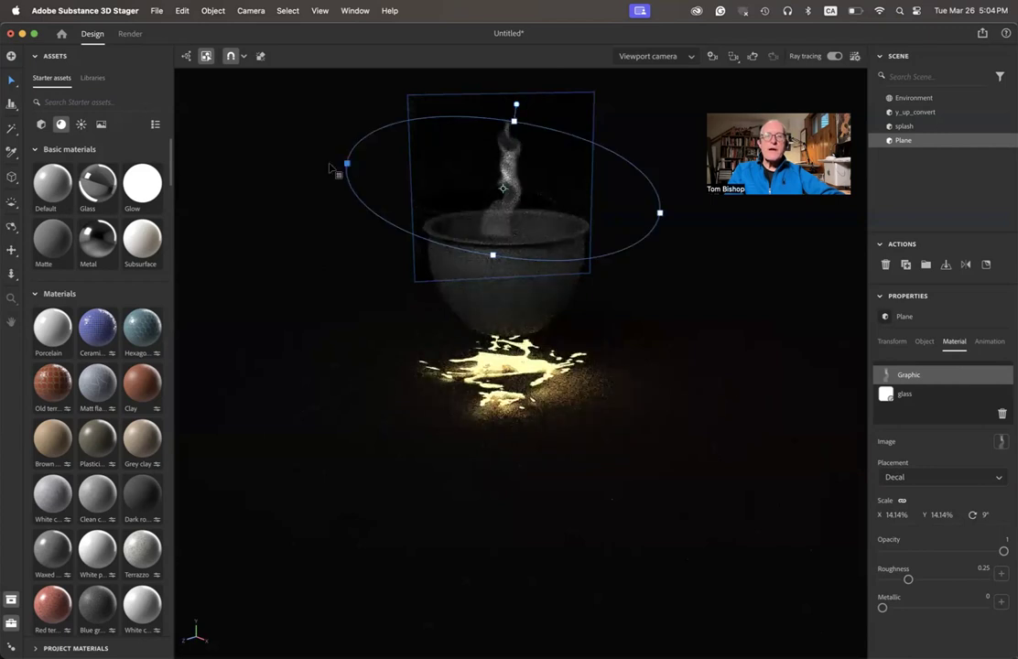
left_click_drag(330, 167, 312, 236)
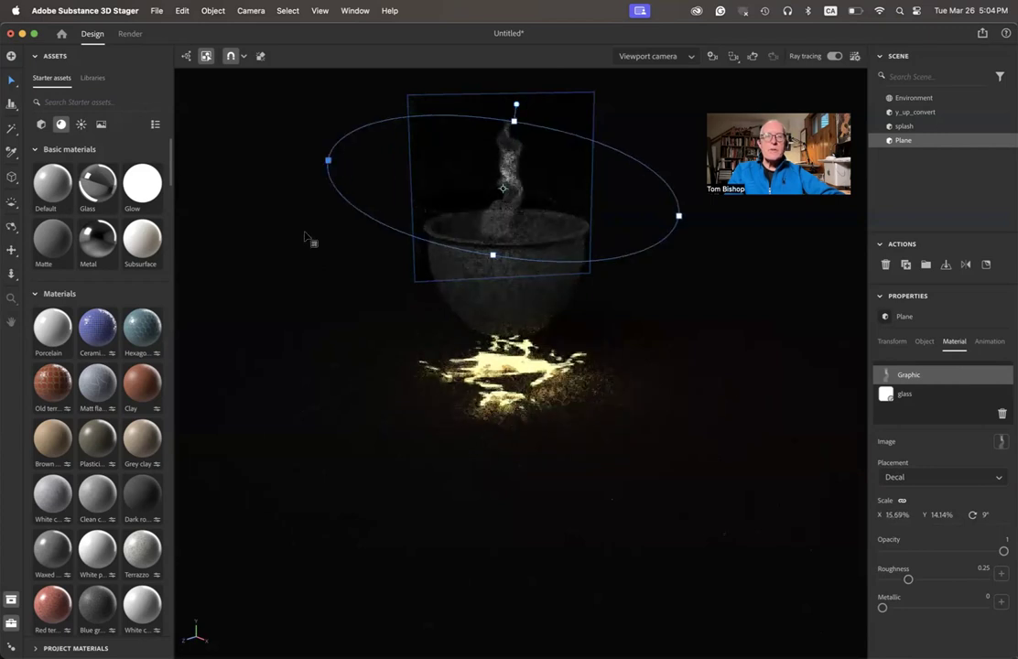
left_click(305, 246)
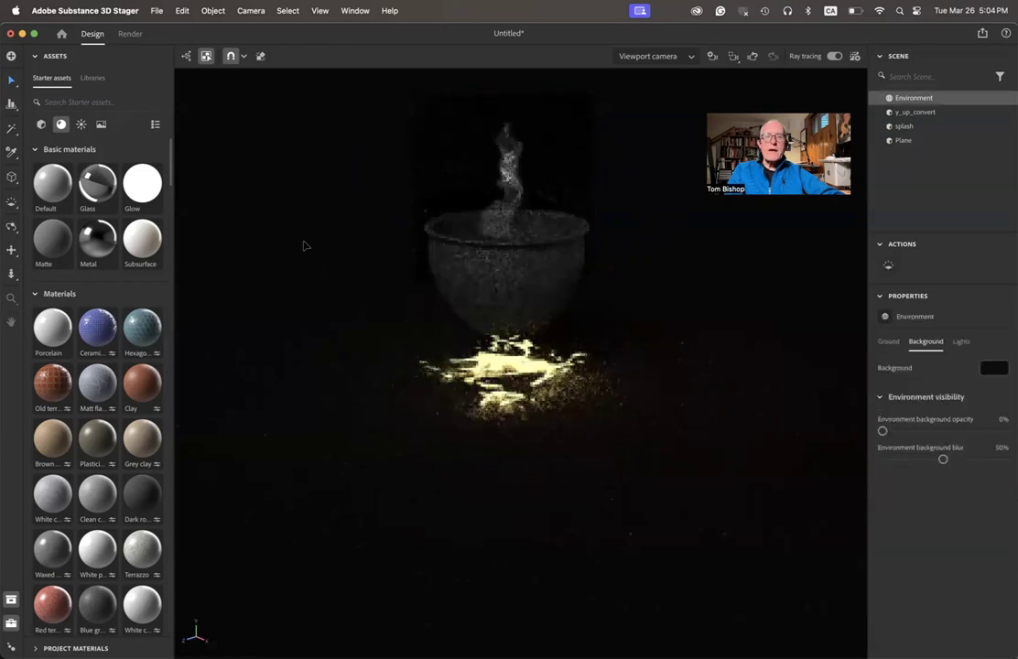